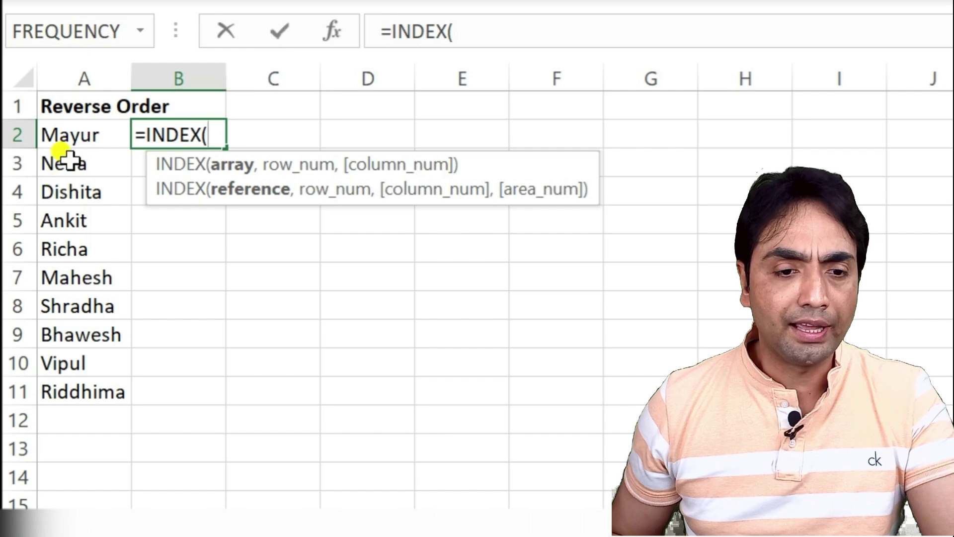
# Step: Complete the reverse-order formula in B2 as =INDEX($A$2:$A$11,COUNTA($A$1:$A$11)-ROW(A1))
pyautogui.moveTo(65, 130); pyautogui.dragTo(94, 381)
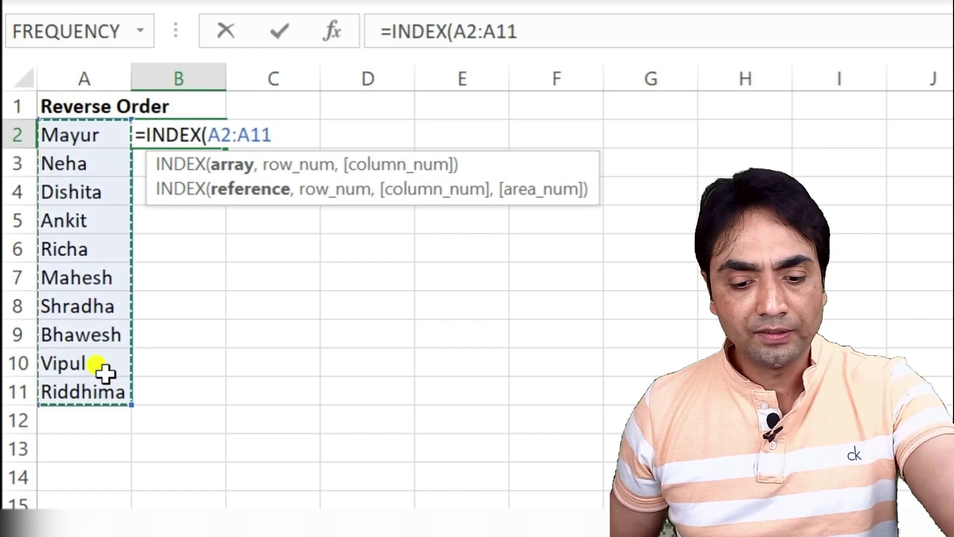
pyautogui.press('F4')
pyautogui.write(',counta')
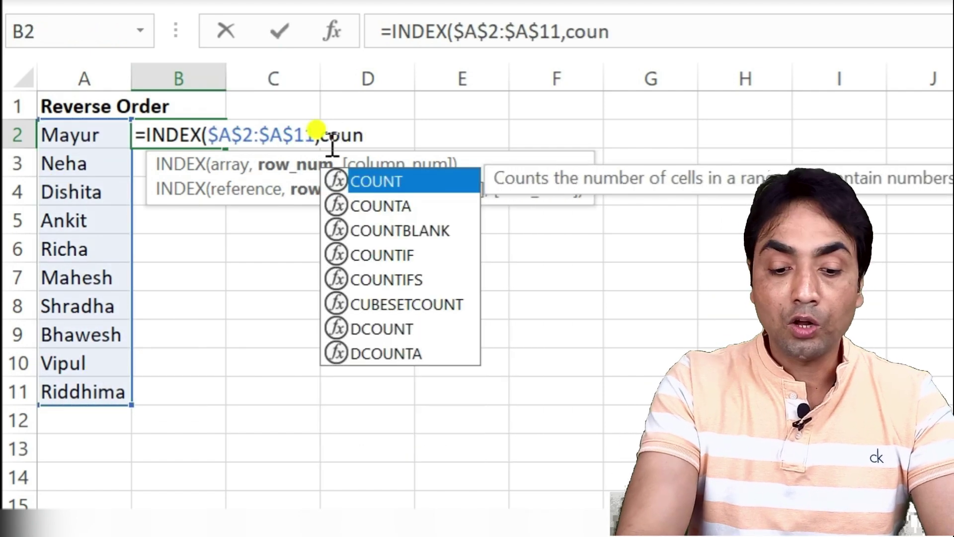
pyautogui.press('Tab')
pyautogui.moveTo(65, 106); pyautogui.dragTo(90, 395)
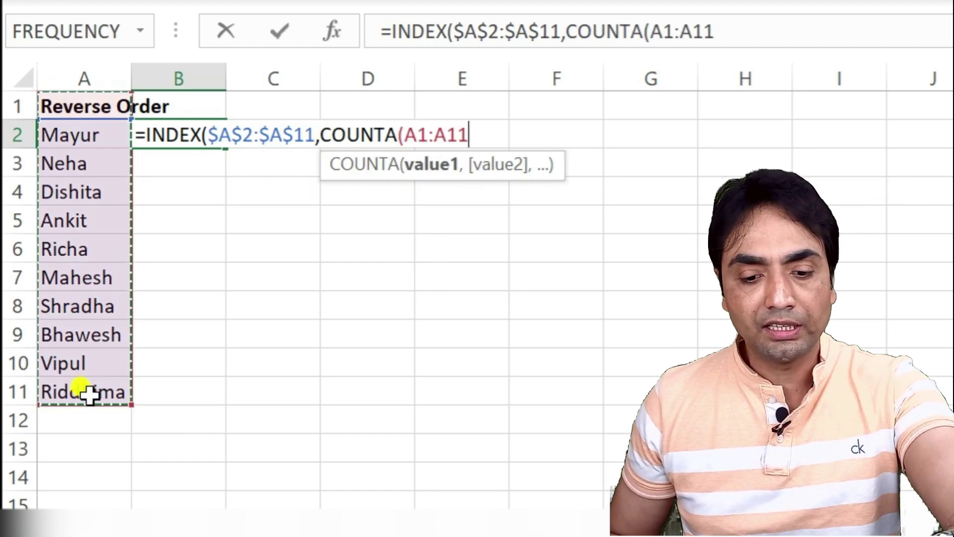
pyautogui.press('F4')
pyautogui.write(')-row')
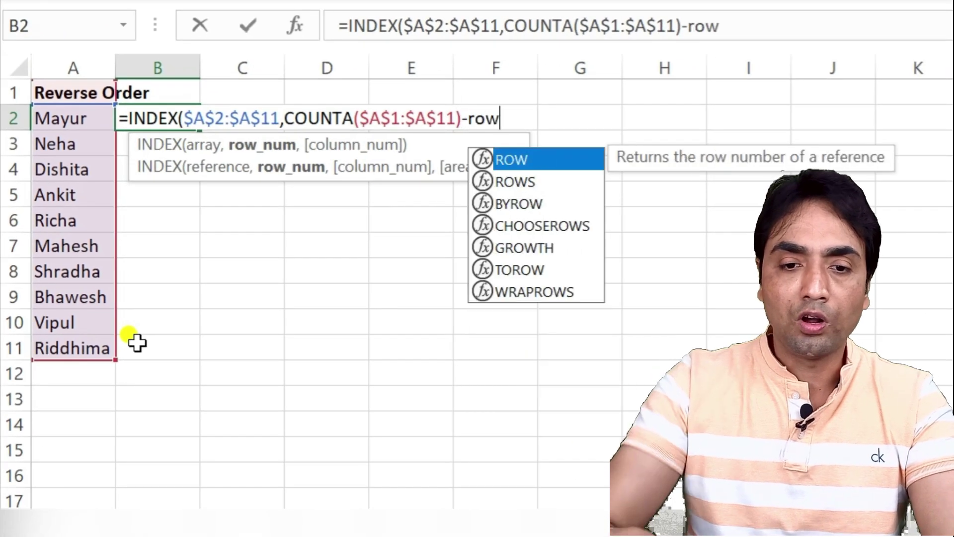
pyautogui.press('Tab')
pyautogui.click(74, 91)
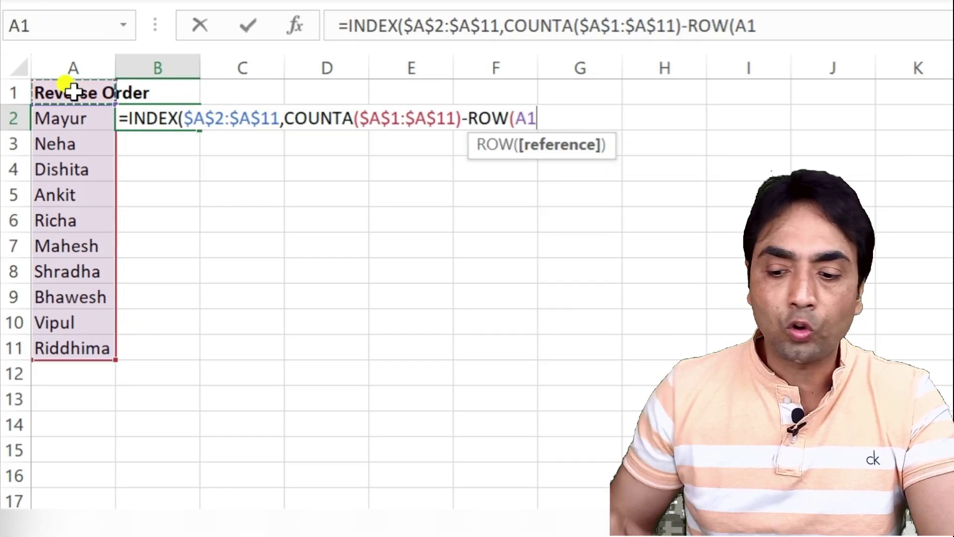
pyautogui.write('))')
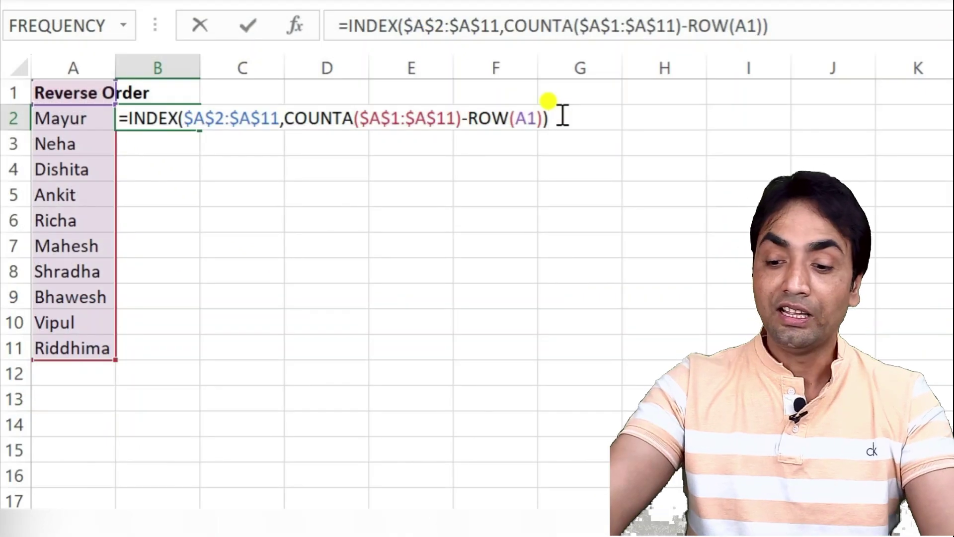
pyautogui.press('Return')
pyautogui.press('Up')
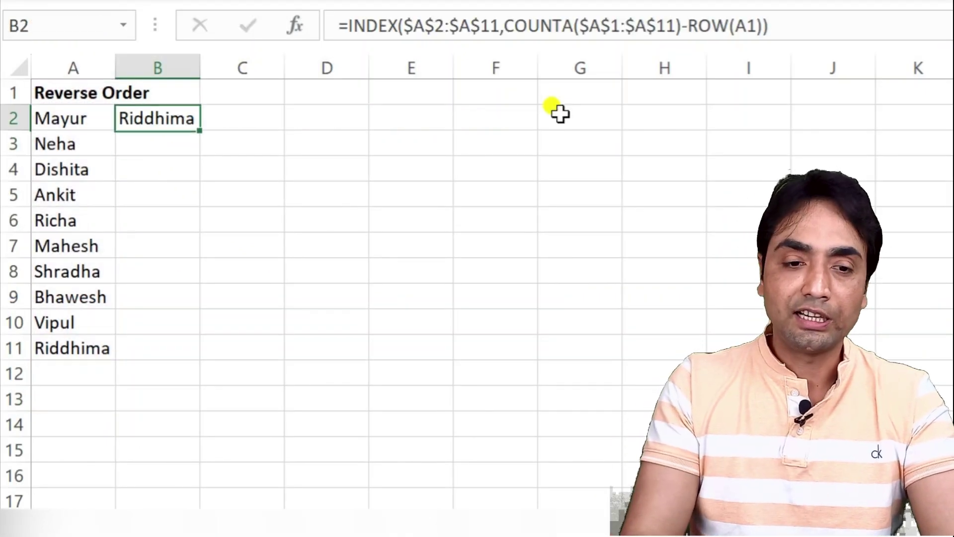
# Step: Fill the reverse-order formula from B2 down through B11
pyautogui.hotkey('shift', 'Down')
pyautogui.hotkey('shift', 'Down')
pyautogui.hotkey('shift', 'Down')
pyautogui.hotkey('shift', 'Down')
pyautogui.hotkey('shift', 'Down')
pyautogui.hotkey('shift', 'Down')
pyautogui.hotkey('shift', 'Down')
pyautogui.hotkey('shift', 'Down')
pyautogui.hotkey('shift', 'Down')
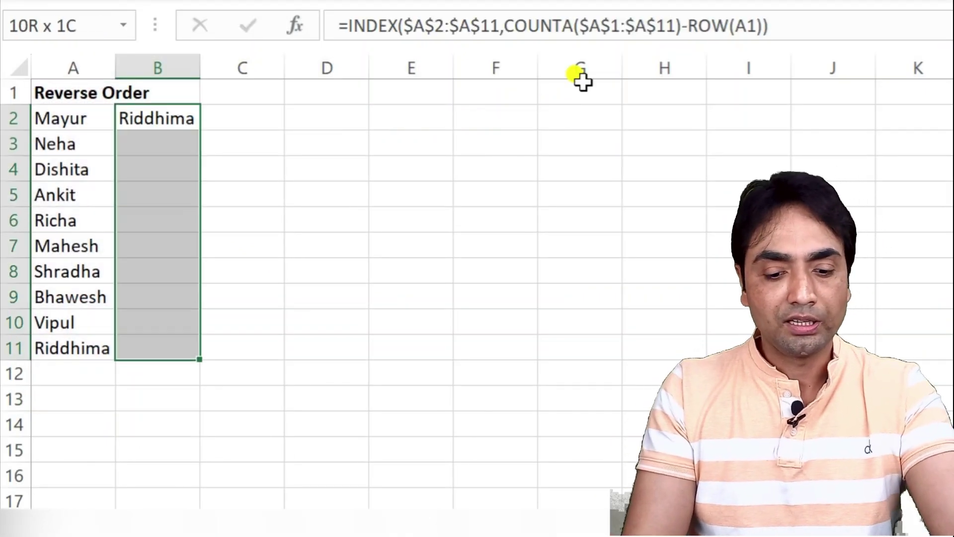
pyautogui.hotkey('ctrl', 'd')
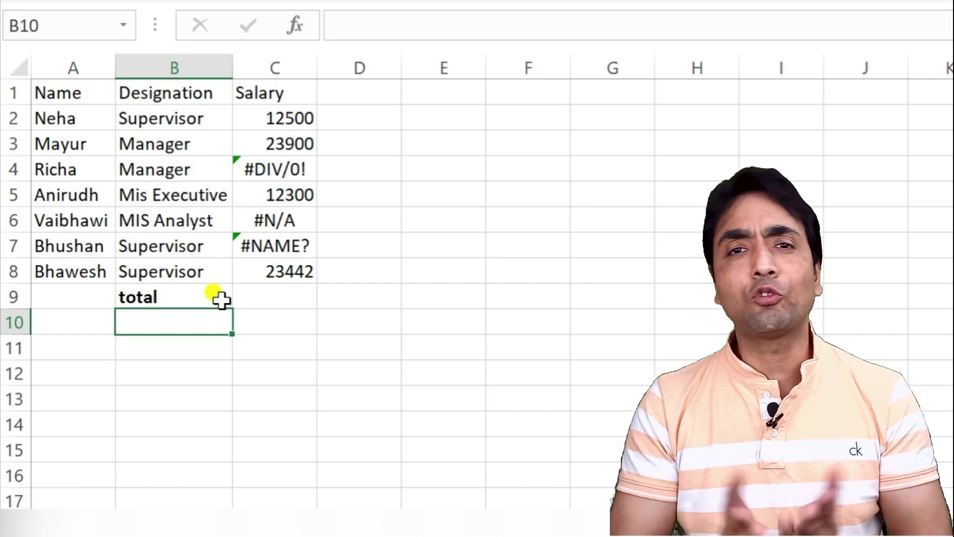
# Step: Enter =ISERROR(C2:C8) in the Salary total cell C9 to test each salary for errors
pyautogui.click(309, 293)
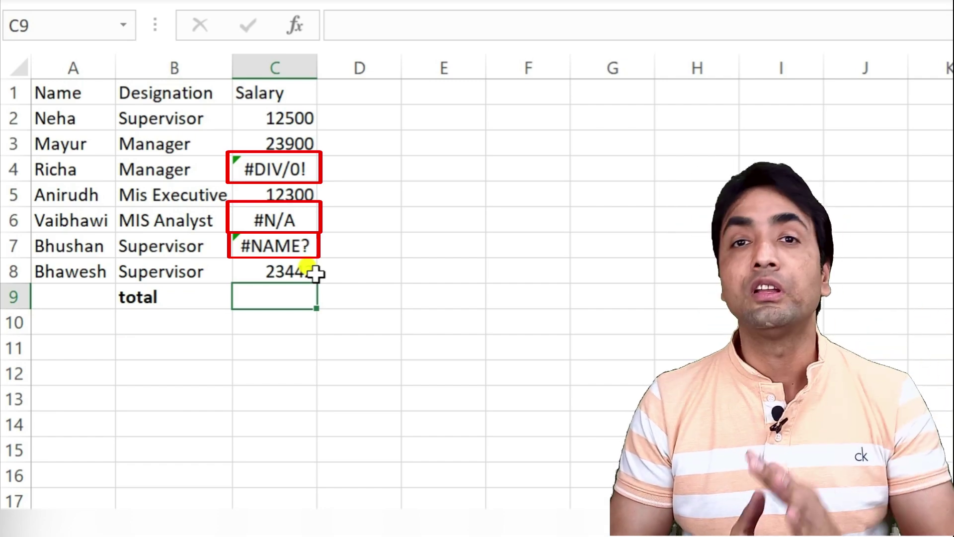
pyautogui.write('=')
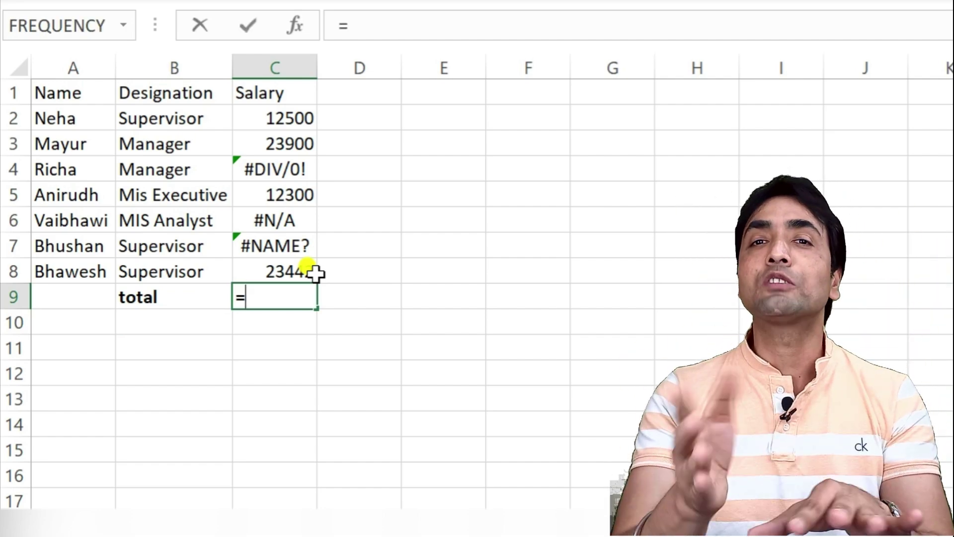
pyautogui.press('Escape')
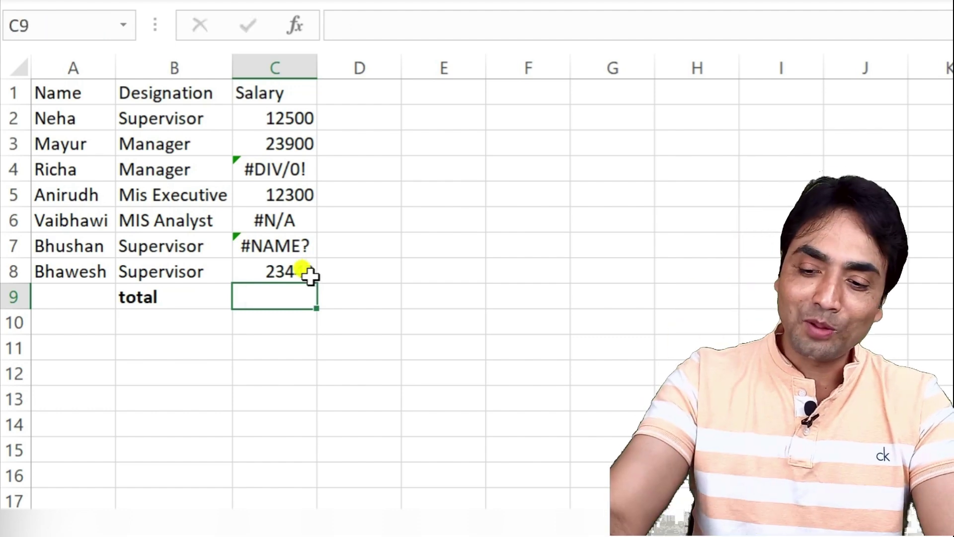
pyautogui.write('=iser')
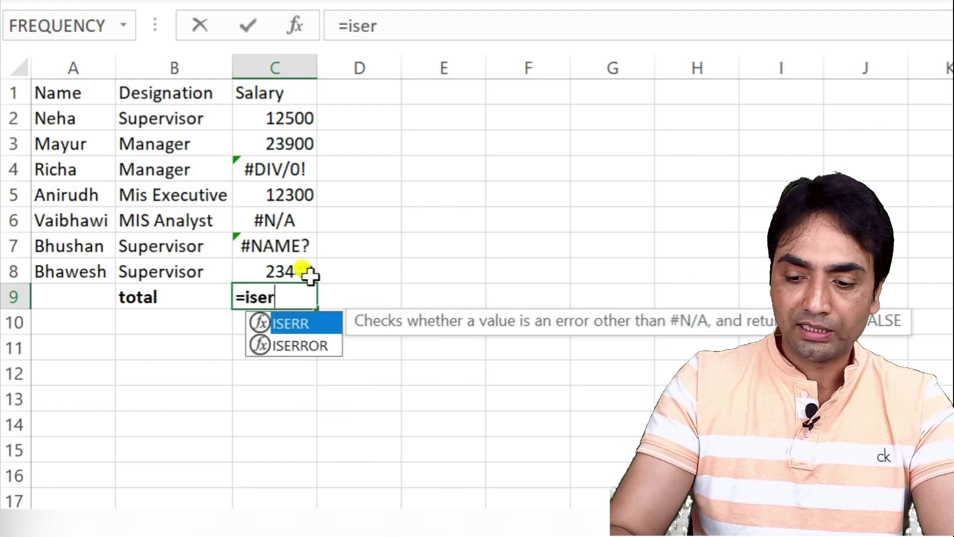
pyautogui.press('Down')
pyautogui.press('Tab')
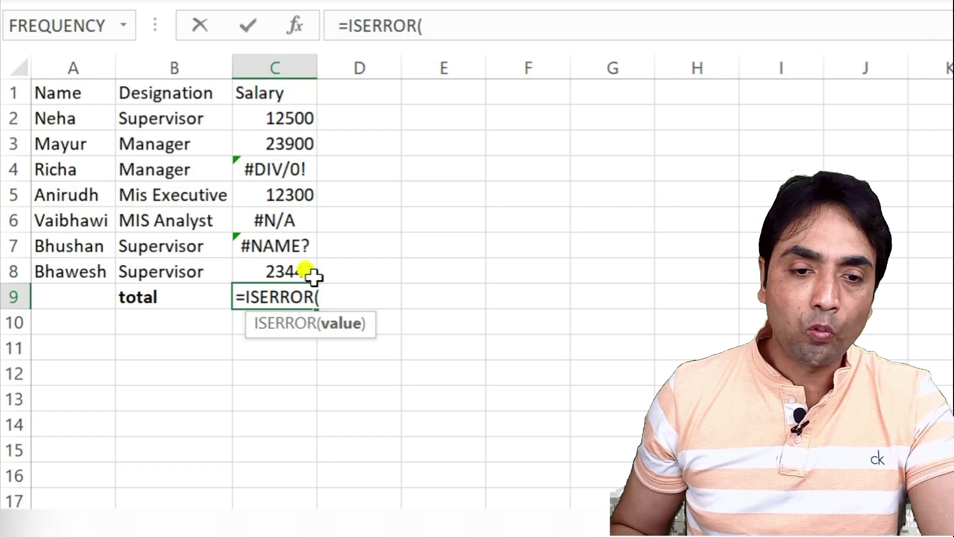
pyautogui.moveTo(267, 112); pyautogui.dragTo(286, 272)
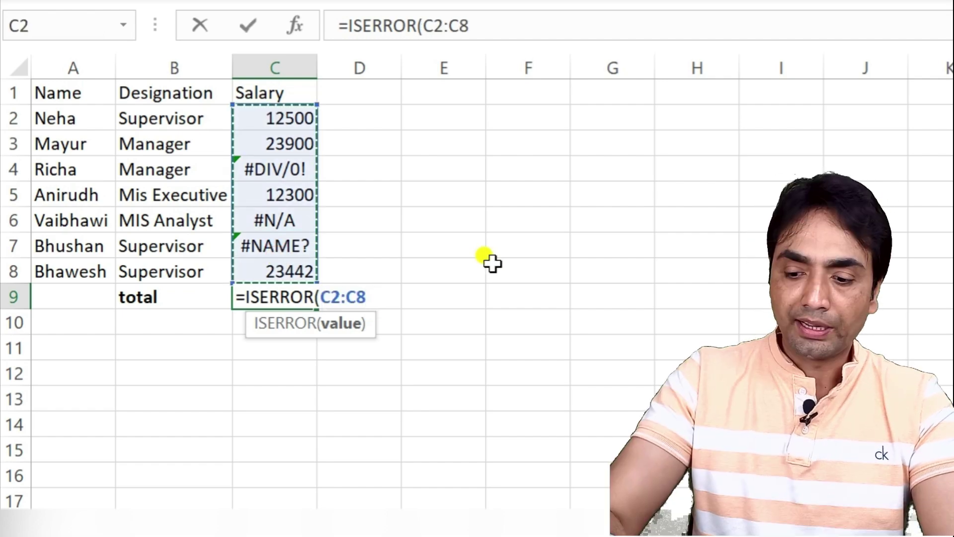
pyautogui.write(')')
pyautogui.press('Return')
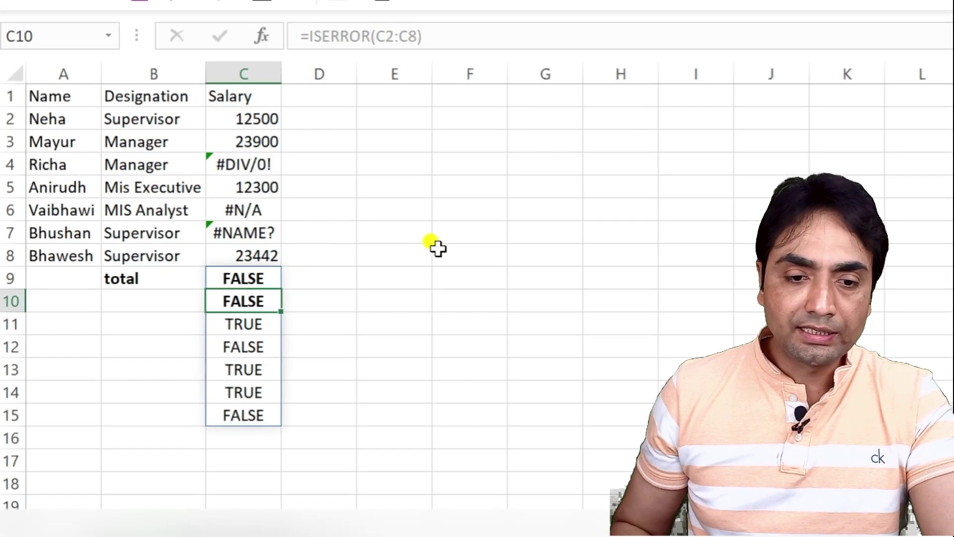
# Step: Wrap the ISERROR test in C9 in an IF that returns "" for errors and C2:C8 otherwise
pyautogui.click(248, 297)
pyautogui.doubleClick(251, 299)
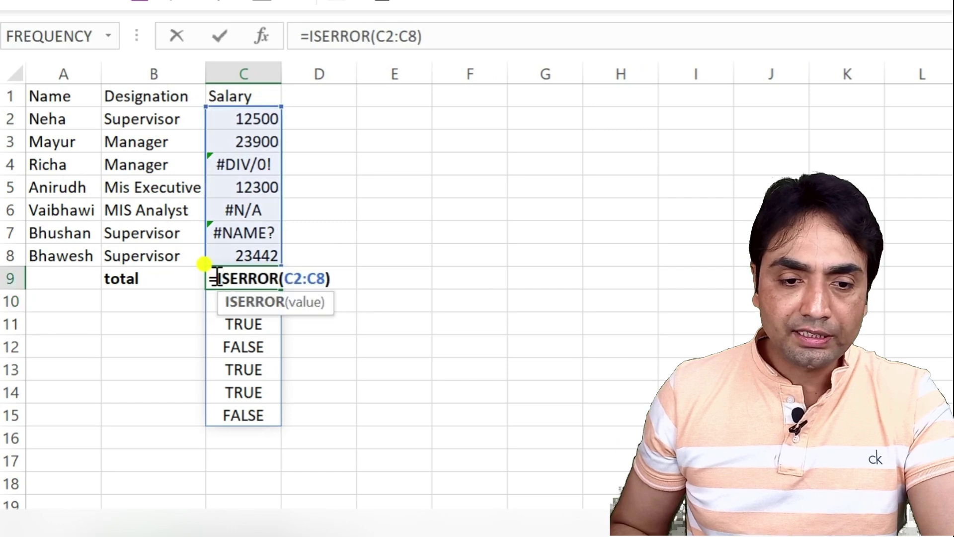
pyautogui.click(221, 279)
pyautogui.write('if')
pyautogui.press('Tab')
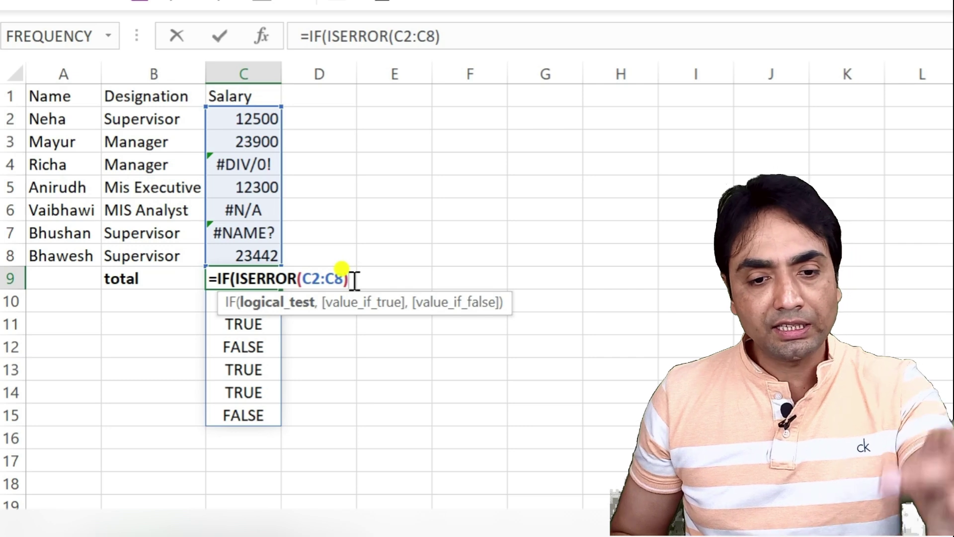
pyautogui.write(',')
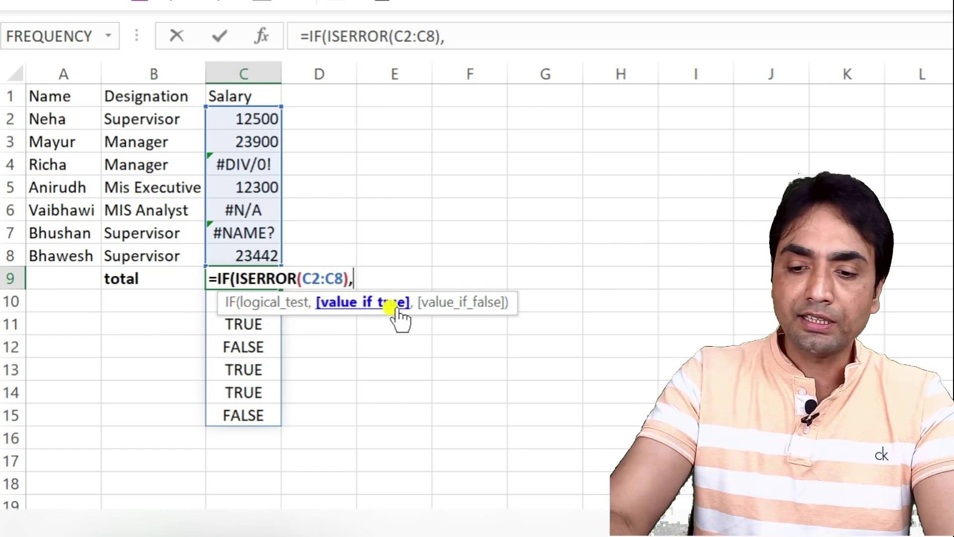
pyautogui.write('"",')
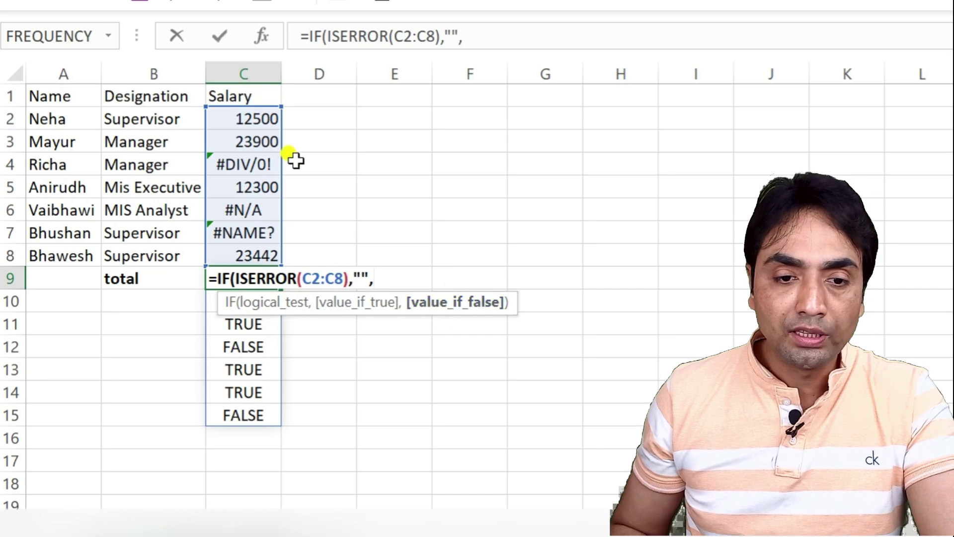
pyautogui.click(253, 118)
pyautogui.moveTo(252, 118); pyautogui.dragTo(246, 252)
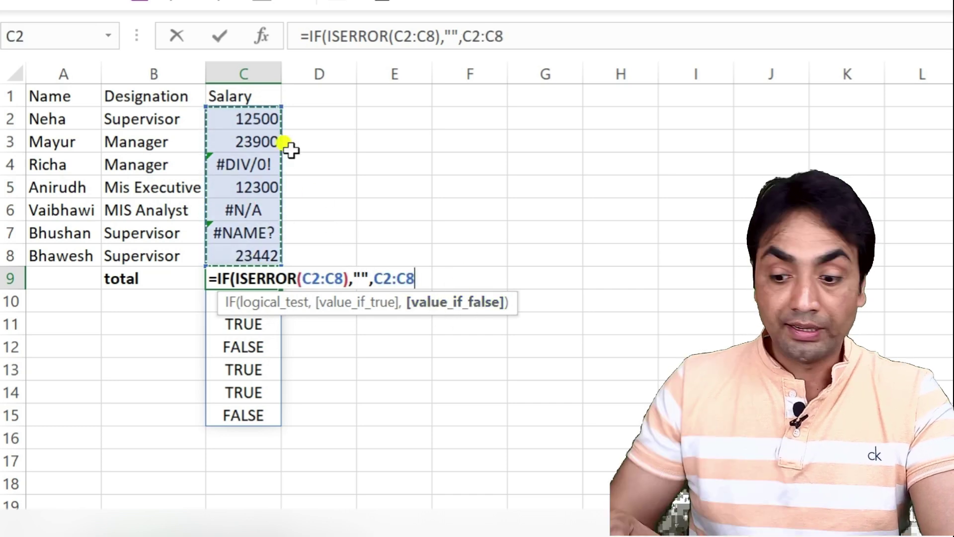
pyautogui.write(')')
# Step: Wrap the C9 formula in SUM to make =SUM(IF(ISERROR(C2:C8),"",C2:C8)), and reopen it for review
pyautogui.click(218, 281)
pyautogui.write('sum(')
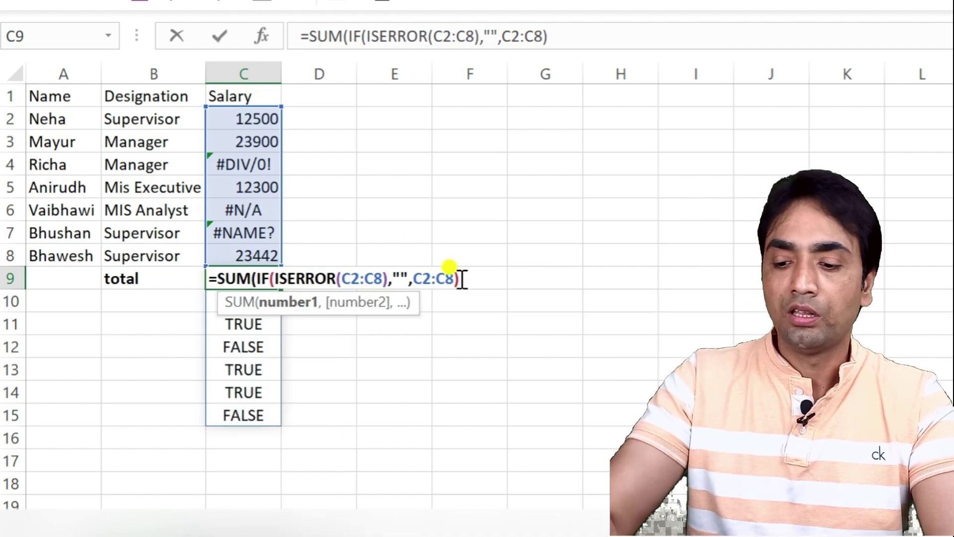
pyautogui.write(')')
pyautogui.press('Return')
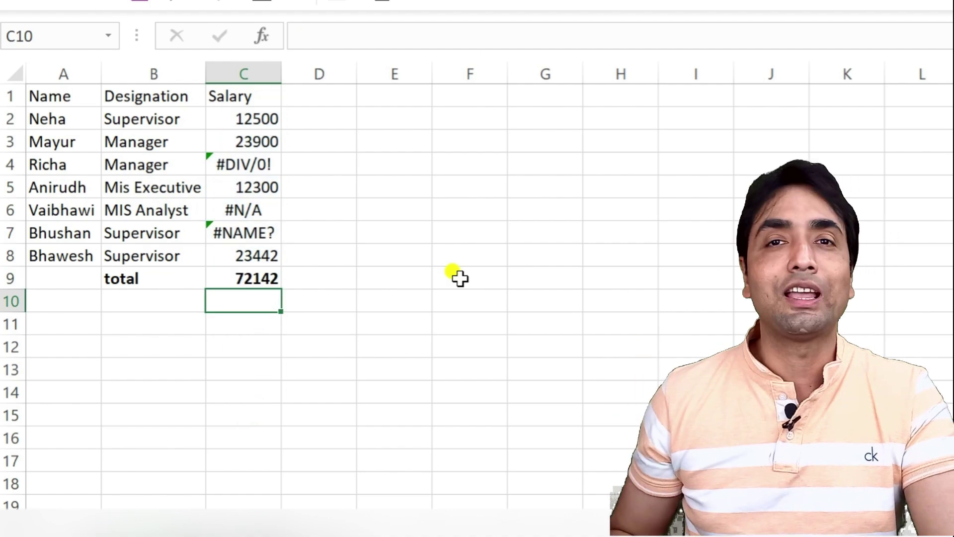
pyautogui.click(241, 276)
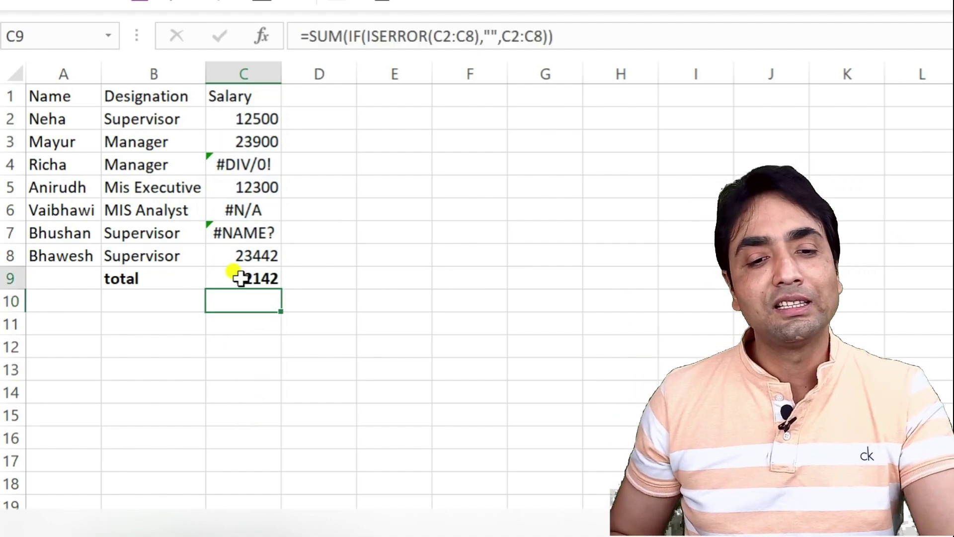
pyautogui.doubleClick(237, 278)
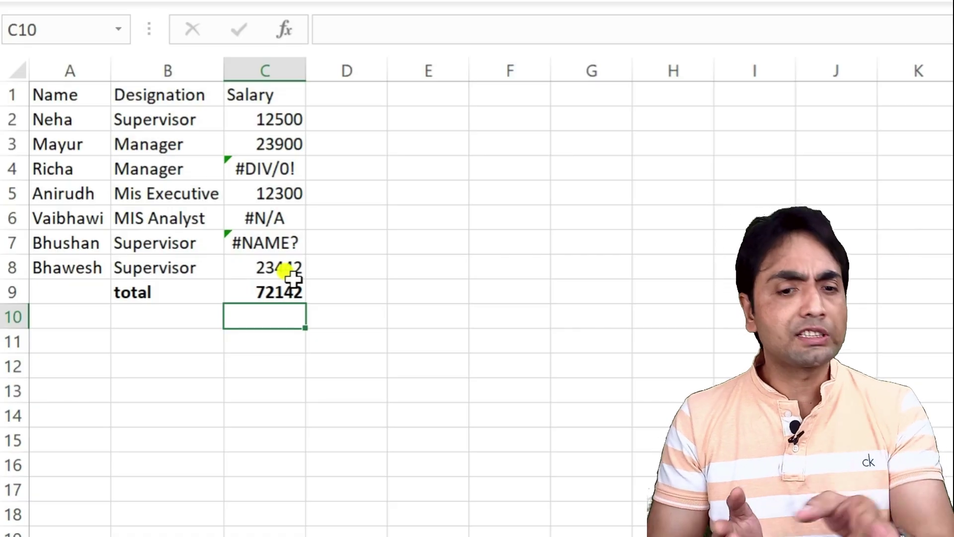
# Step: Enter =AGGREGATE(9,6,C2:C8) in C10 to sum the salaries while ignoring error values, and reopen it for review
pyautogui.write('=aggre')
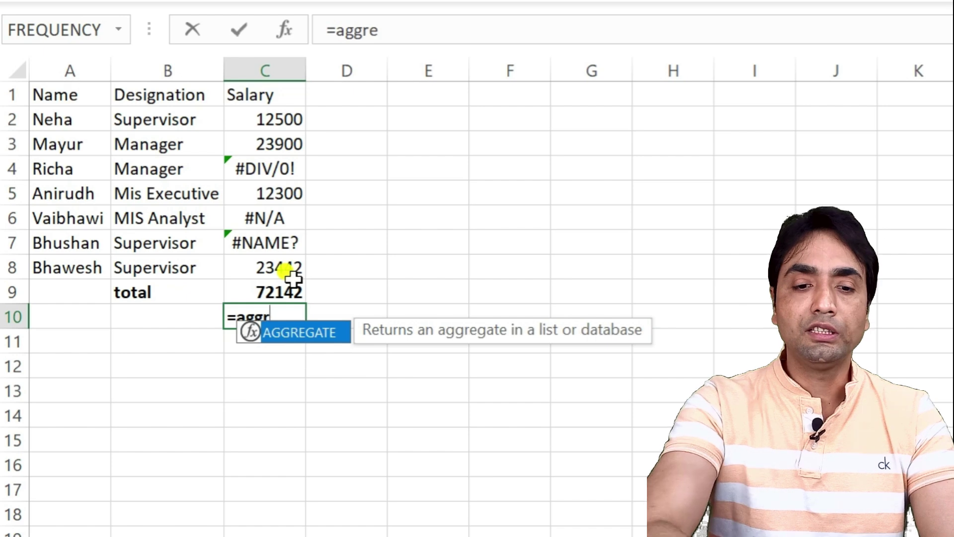
pyautogui.press('Tab')
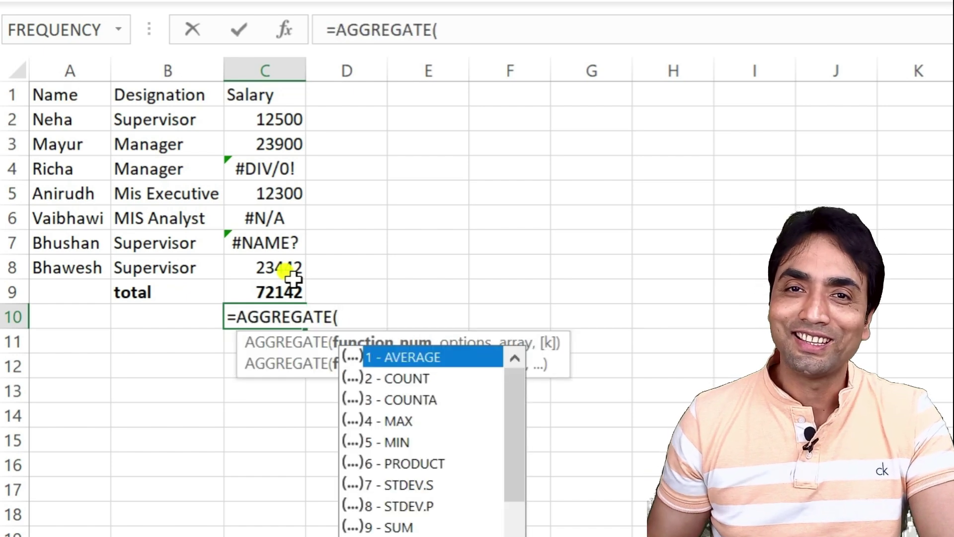
pyautogui.write('9,')
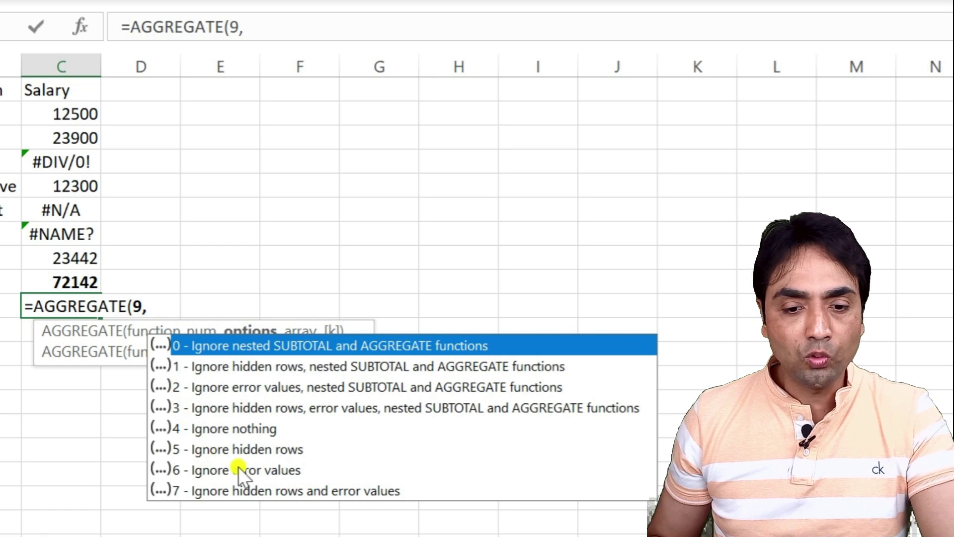
pyautogui.doubleClick(238, 467)
pyautogui.write(',')
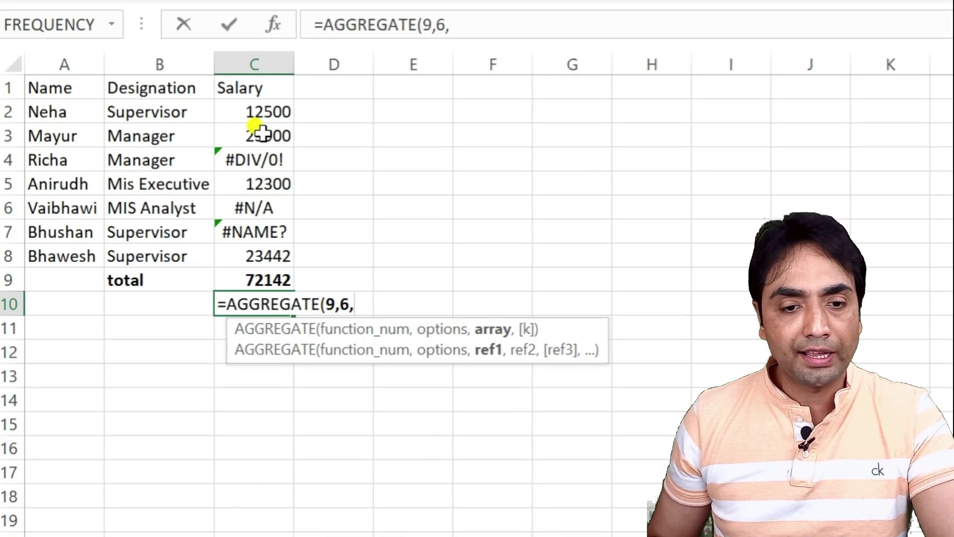
pyautogui.moveTo(57, 109); pyautogui.dragTo(69, 258)
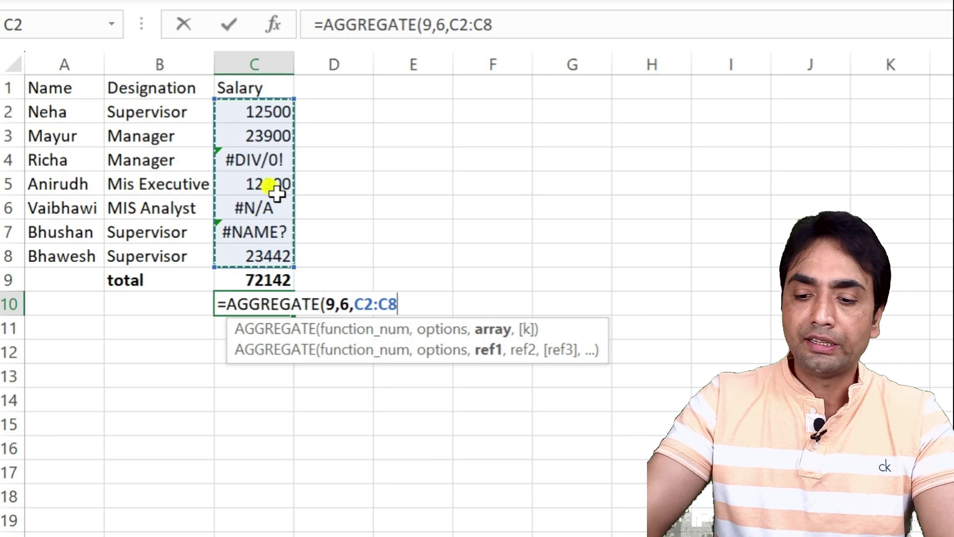
pyautogui.press('Return')
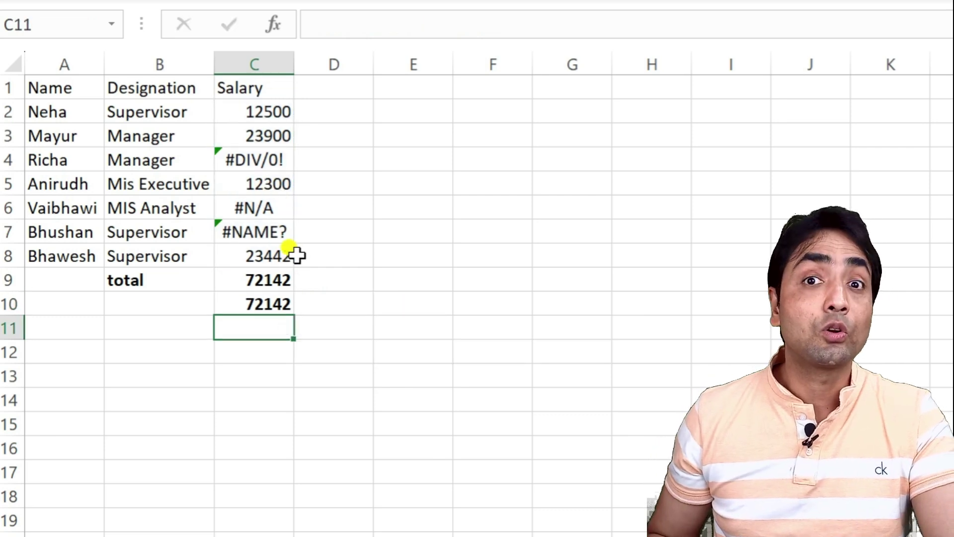
pyautogui.press('Up')
pyautogui.press('F2')
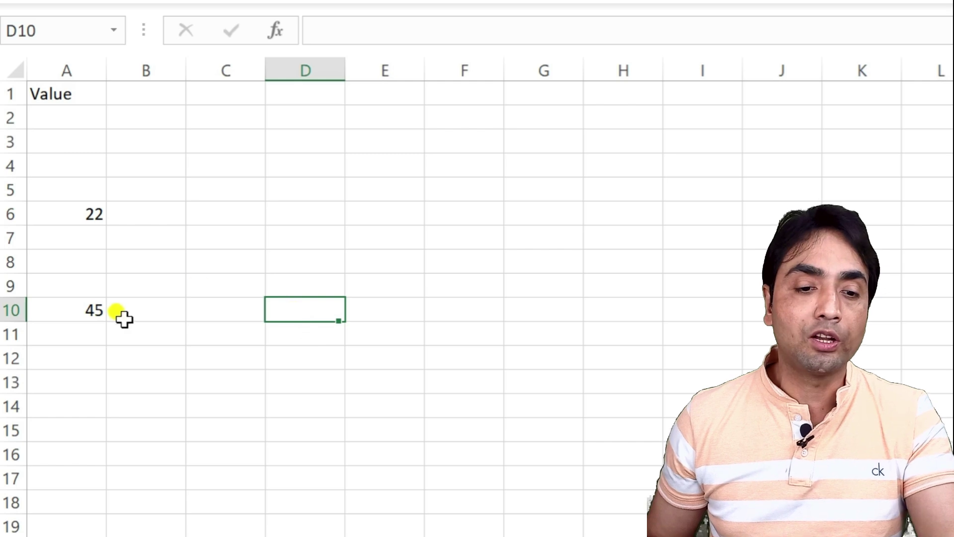
# Step: Enter 55 in cell A14 of the Value column
pyautogui.click(381, 169)
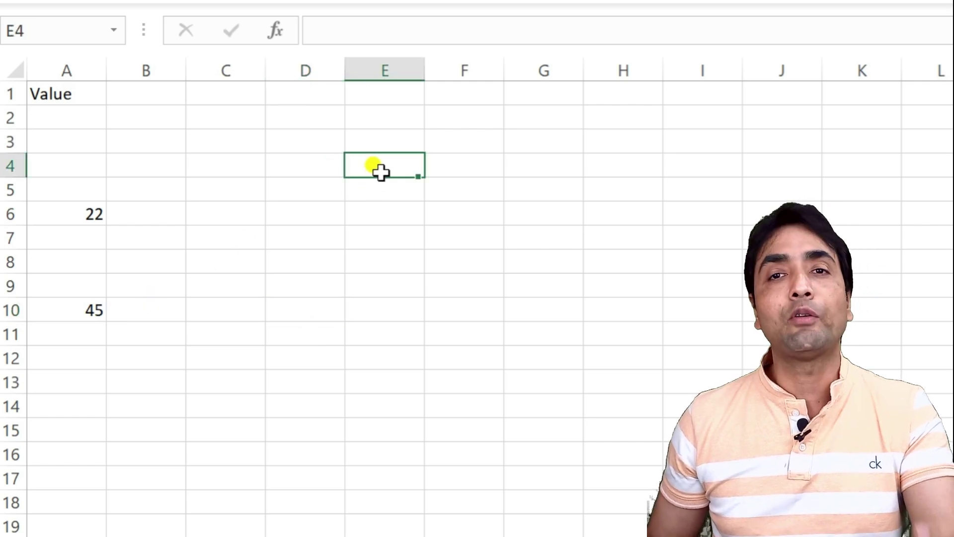
pyautogui.click(67, 397)
pyautogui.write('55')
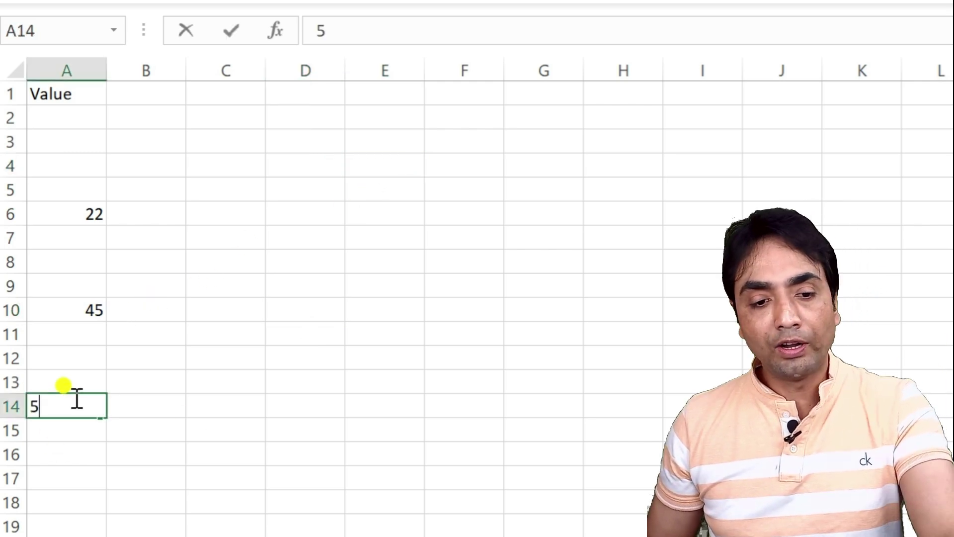
# Step: Start an INDEX formula in E4 with the whole of column A as its array
pyautogui.click(350, 162)
pyautogui.write('=inde')
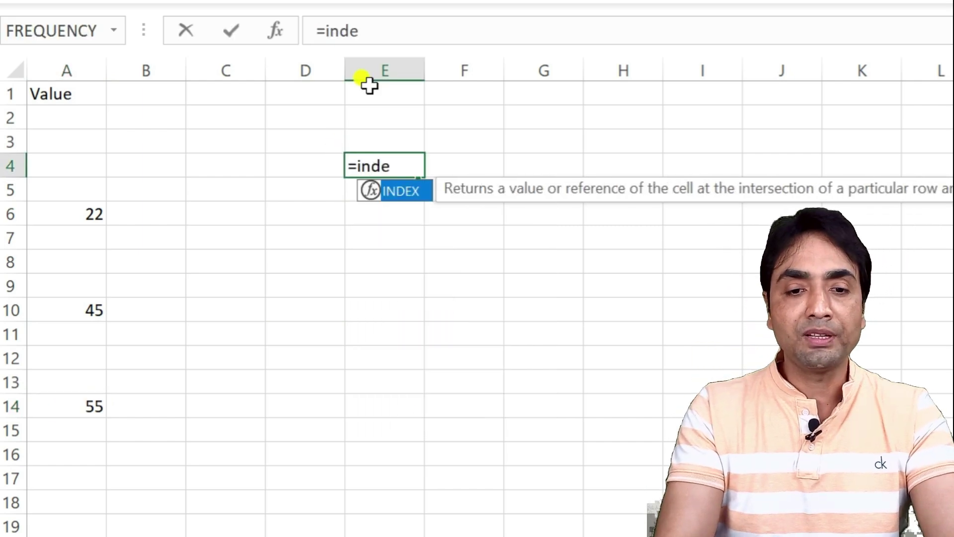
pyautogui.press('Tab')
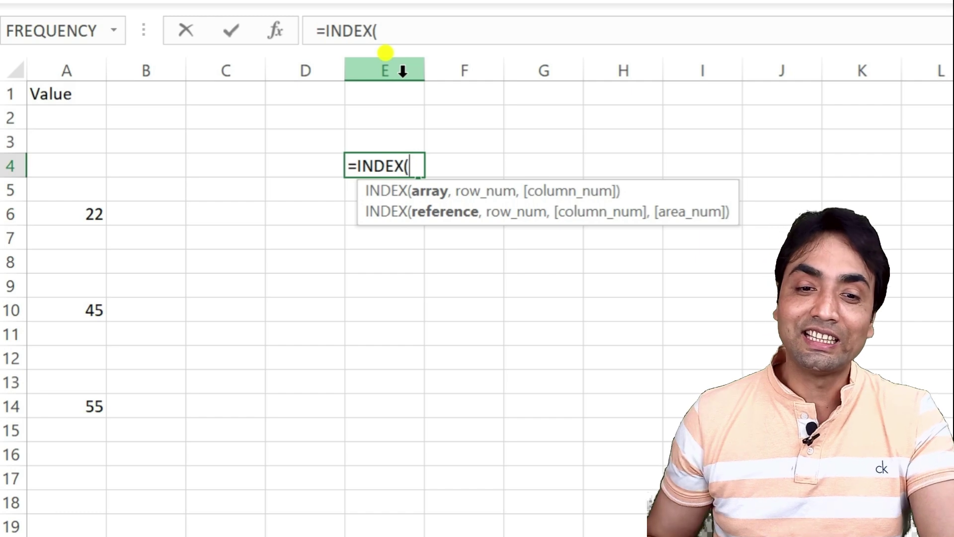
pyautogui.click(64, 63)
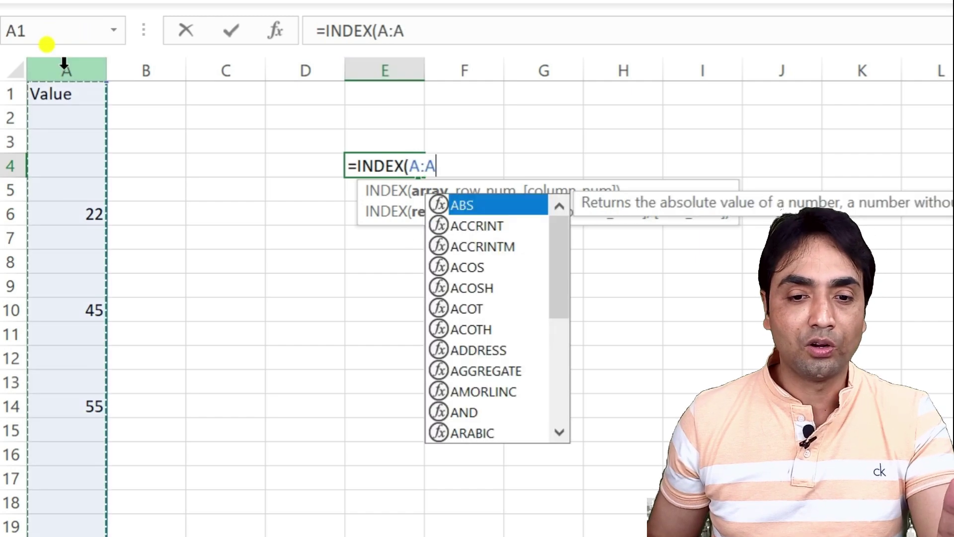
pyautogui.write(',')
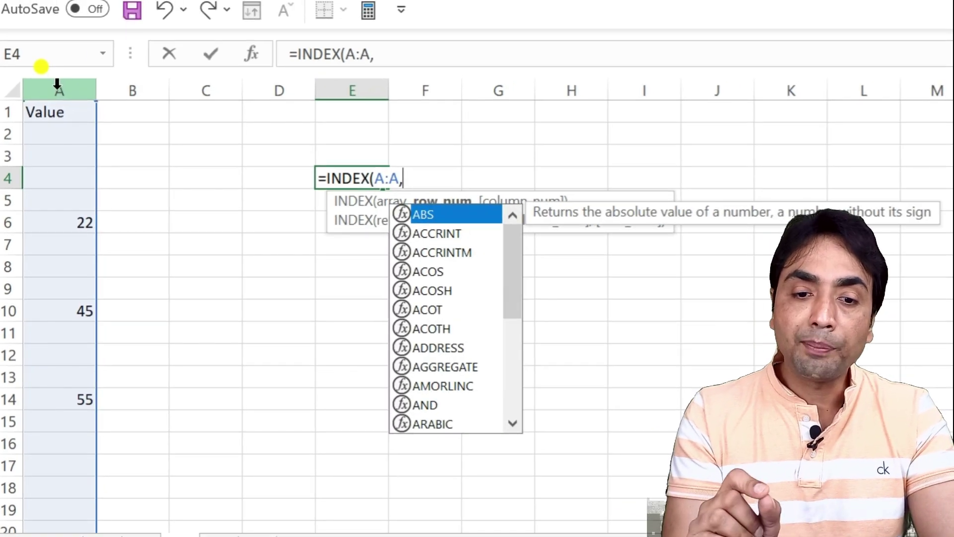
# Step: Nest MAX(ROW(A:A)* as the row number argument of the INDEX formula in E4
pyautogui.write('max')
pyautogui.press('Tab')
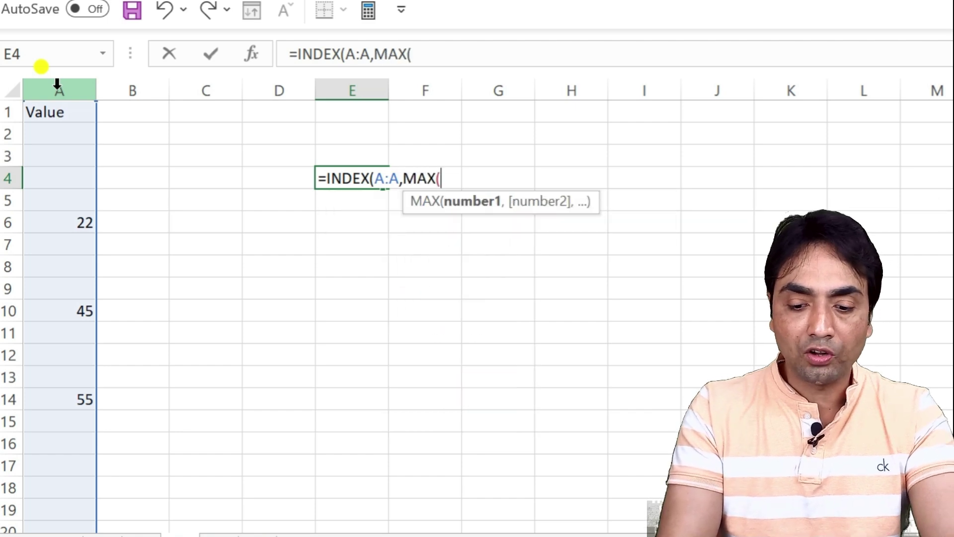
pyautogui.write('row')
pyautogui.press('Tab')
pyautogui.click(59, 89)
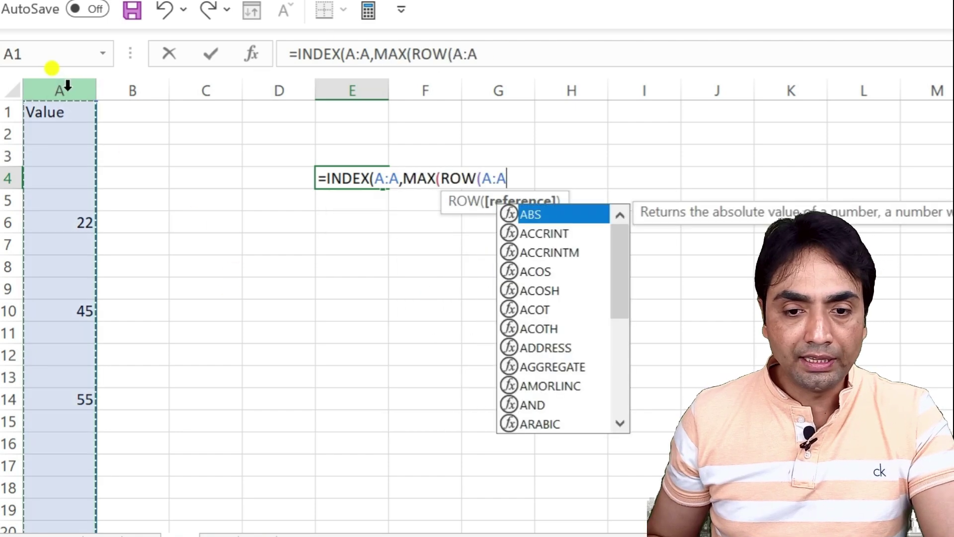
pyautogui.write(')*')
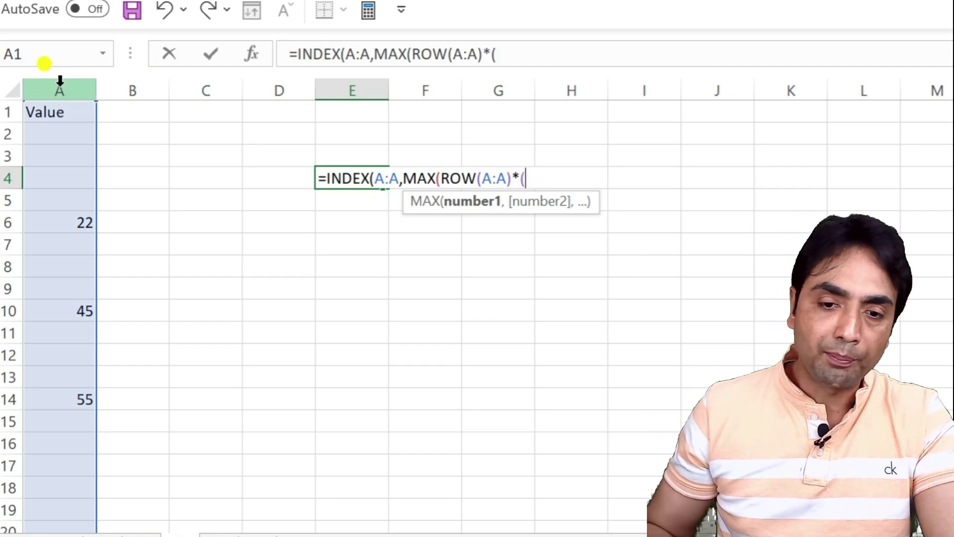
# Step: Add the non-blank test (A:A<>"") to complete =INDEX(A:A,MAX(ROW(A:A)*(A:A<>""))) in E4, and select the cell
pyautogui.write('(')
pyautogui.click(62, 86)
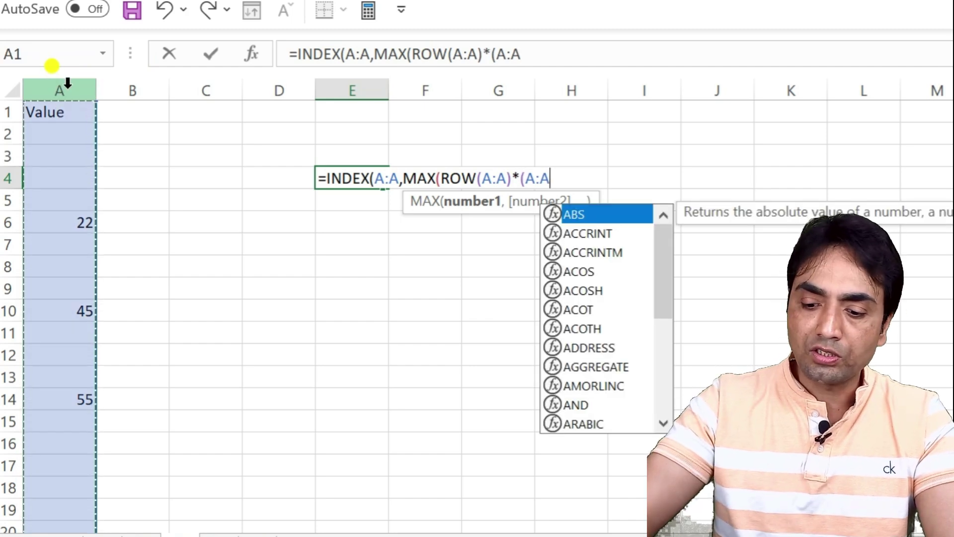
pyautogui.write('<>')
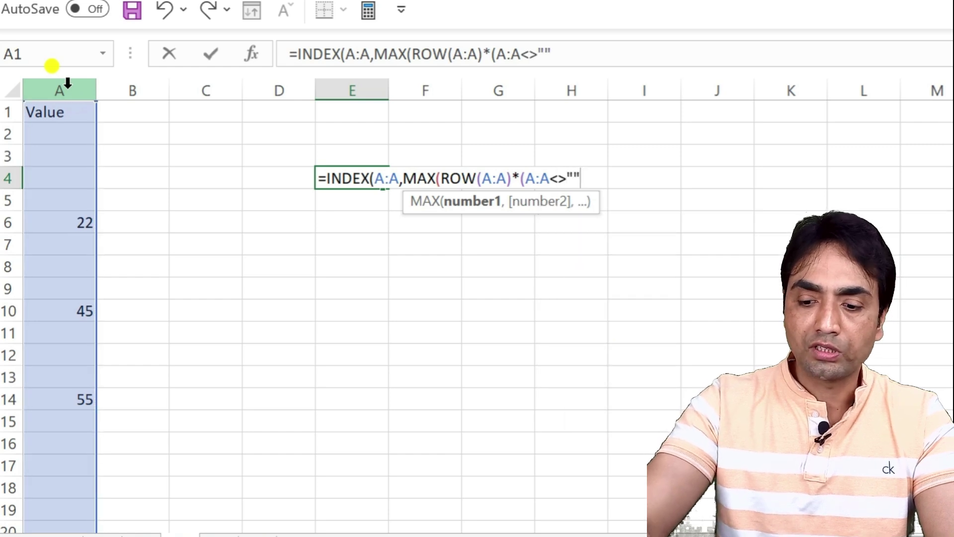
pyautogui.write('"")))')
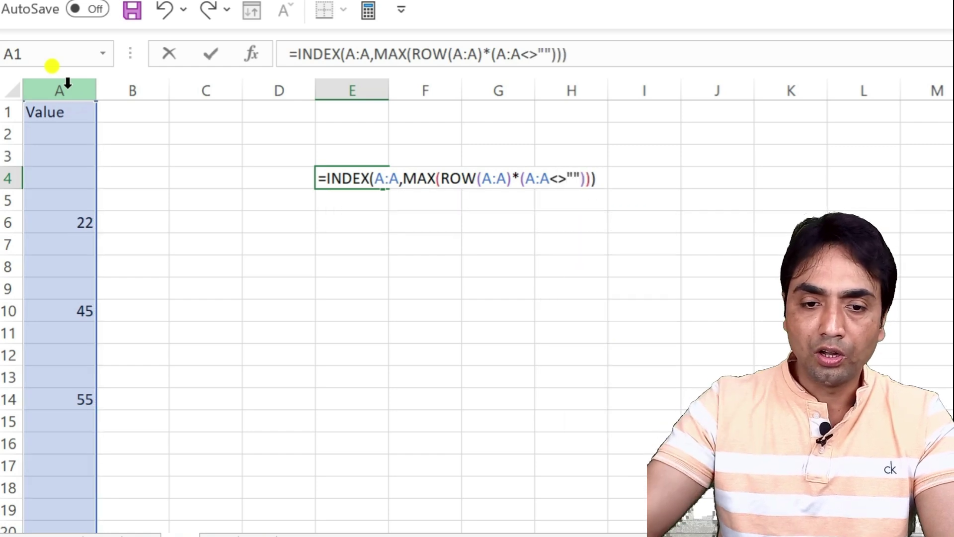
pyautogui.press('Return')
pyautogui.click(366, 187)
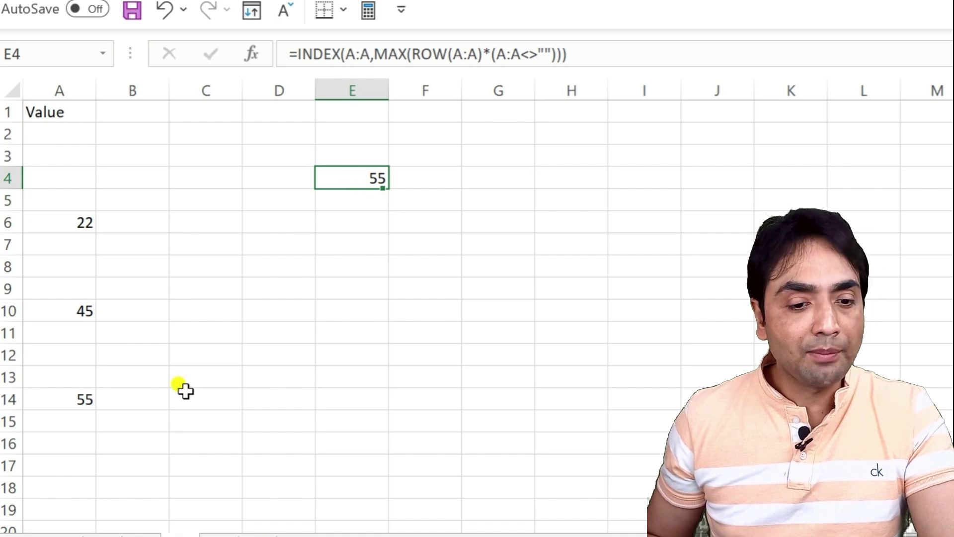
# Step: Enter 22 in A16 of the Value column to test the last-value formula, and reopen the formula in E4 for review
pyautogui.click(67, 445)
pyautogui.doubleClick(67, 448)
pyautogui.write('22')
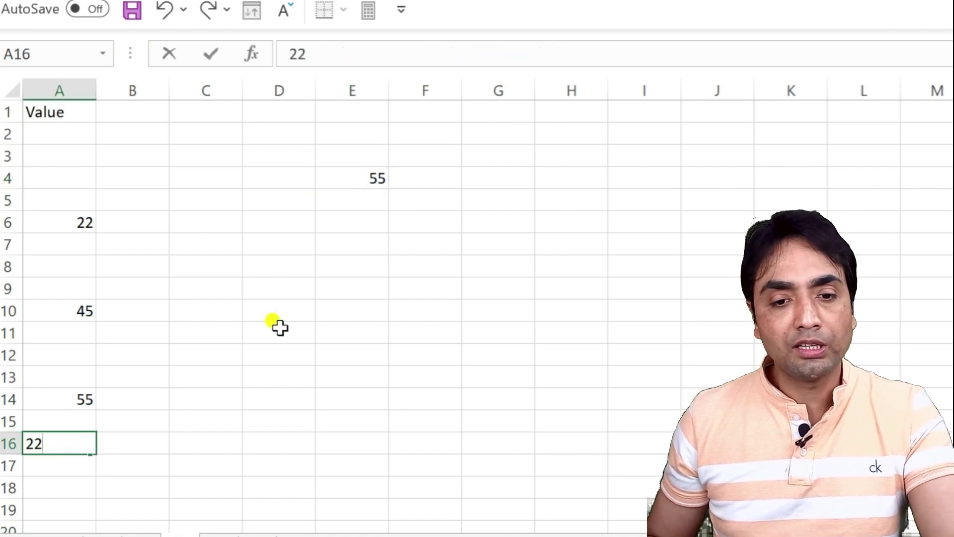
pyautogui.click(276, 329)
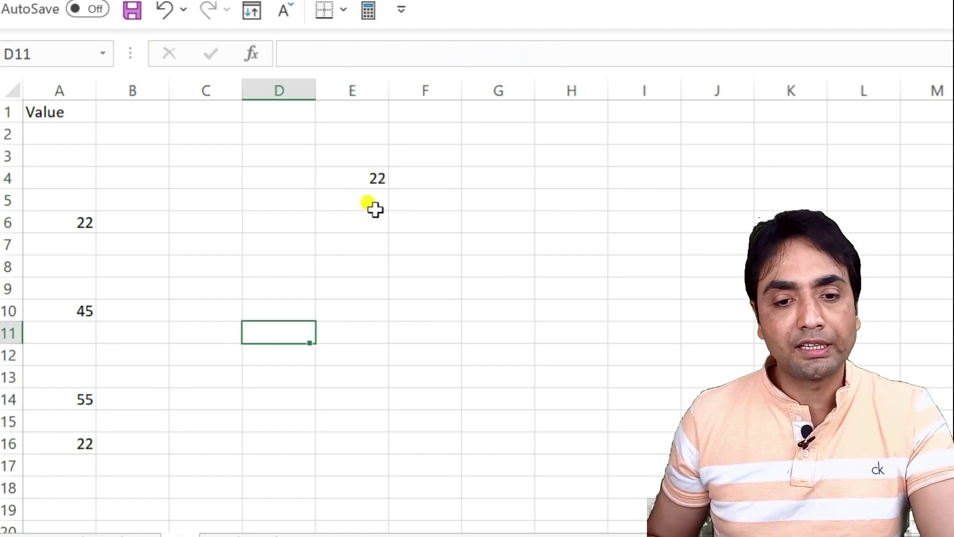
pyautogui.click(373, 177)
pyautogui.doubleClick(375, 178)
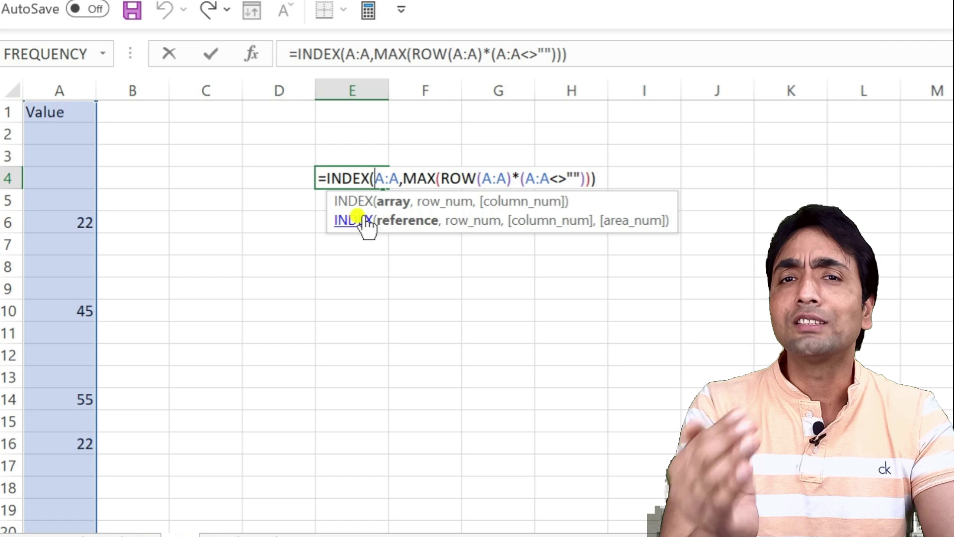
pyautogui.hotkey('ctrl', 'Return')
pyautogui.click(367, 214)
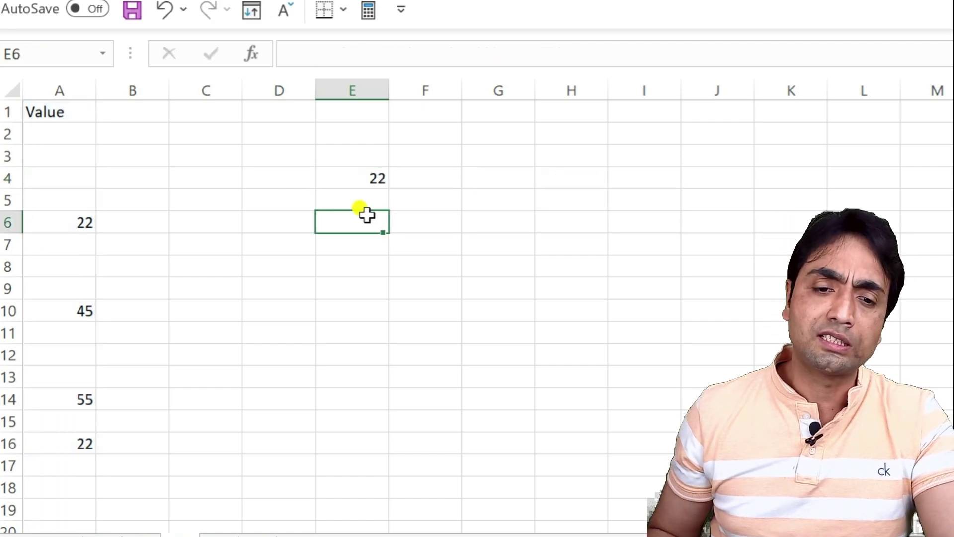
# Step: Start a VLOOKUP formula in E5 with 9E+307 as the lookup value
pyautogui.click(366, 201)
pyautogui.write('=')
pyautogui.press('Escape')
pyautogui.write('=vlo')
pyautogui.press('Tab')
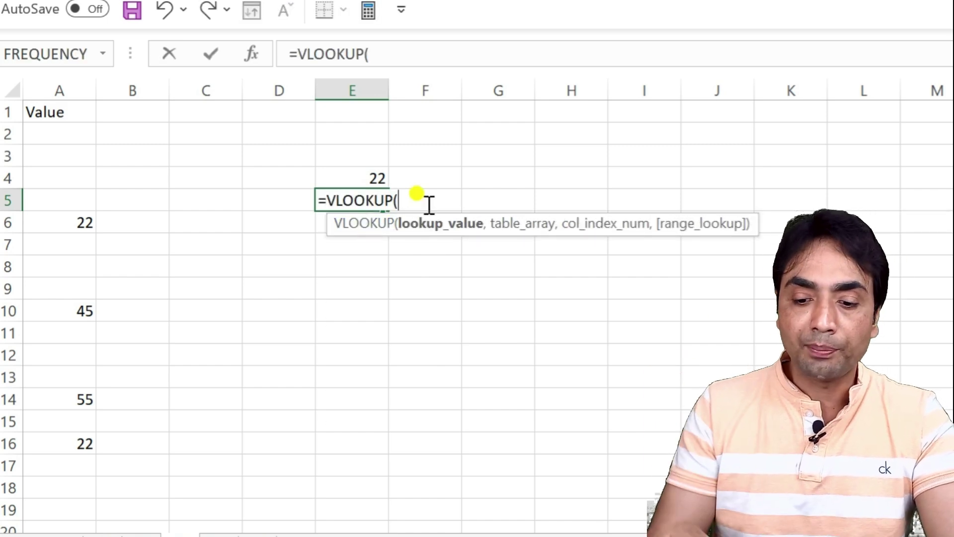
pyautogui.write('9')
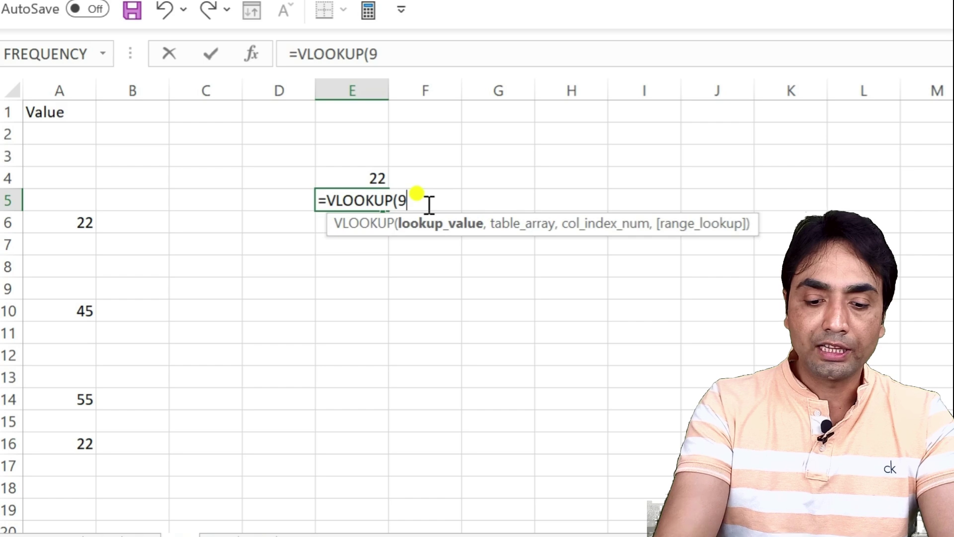
pyautogui.write('E+307')
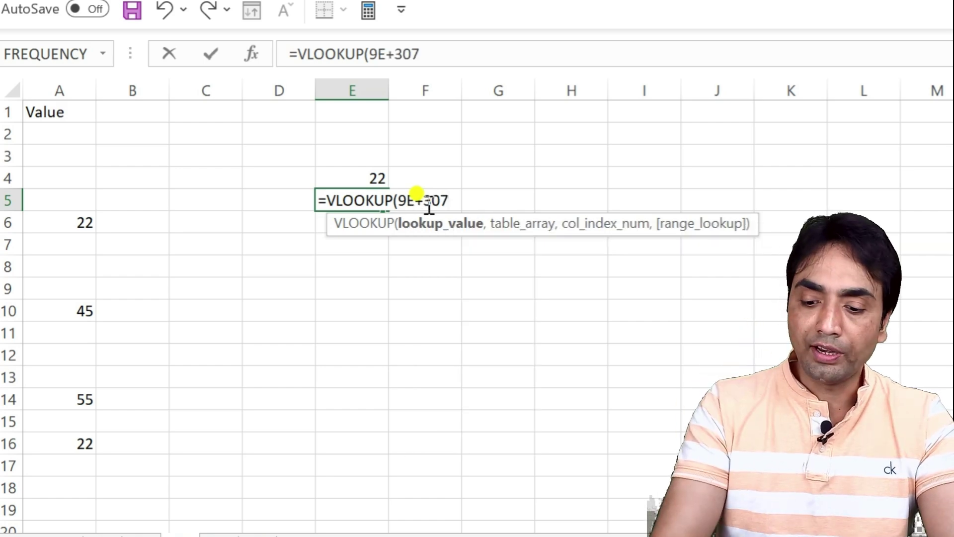
# Step: Complete the E5 formula as =VLOOKUP(9E+307,A:A,1,1), and reopen it for review
pyautogui.write(',')
pyautogui.click(86, 89)
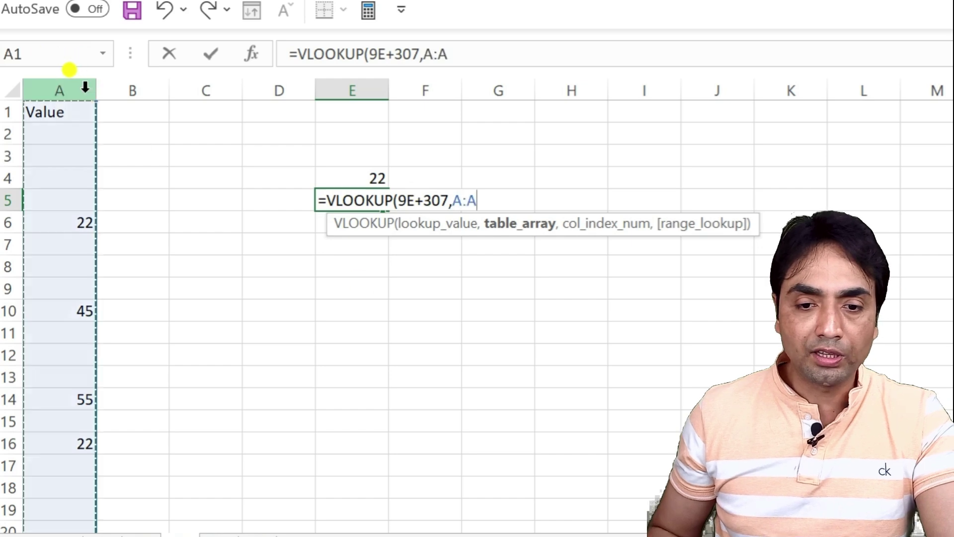
pyautogui.write(',1')
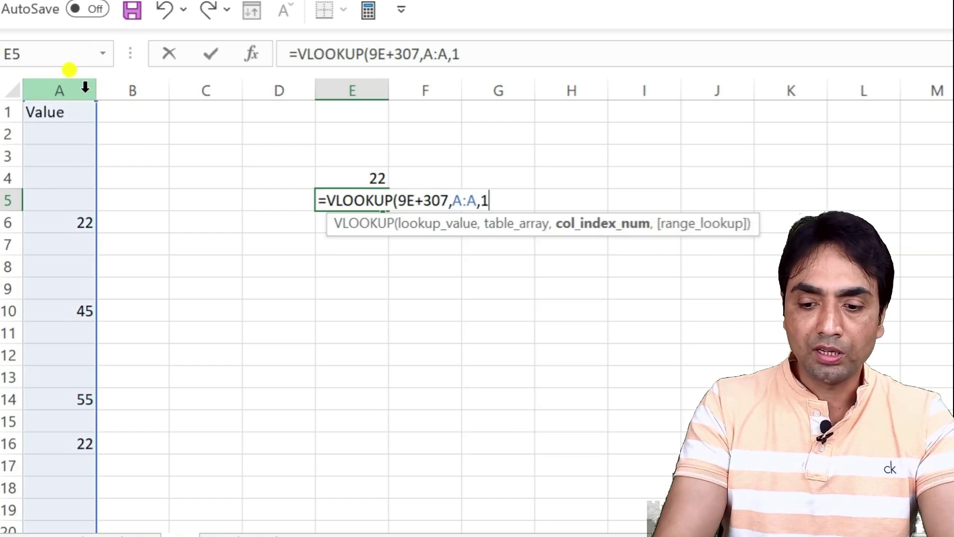
pyautogui.write(',1)')
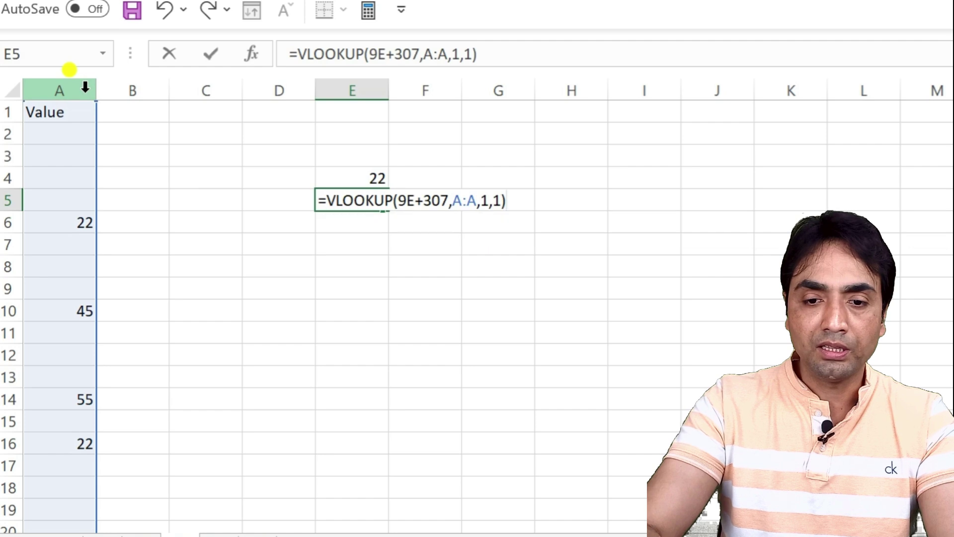
pyautogui.press('Return')
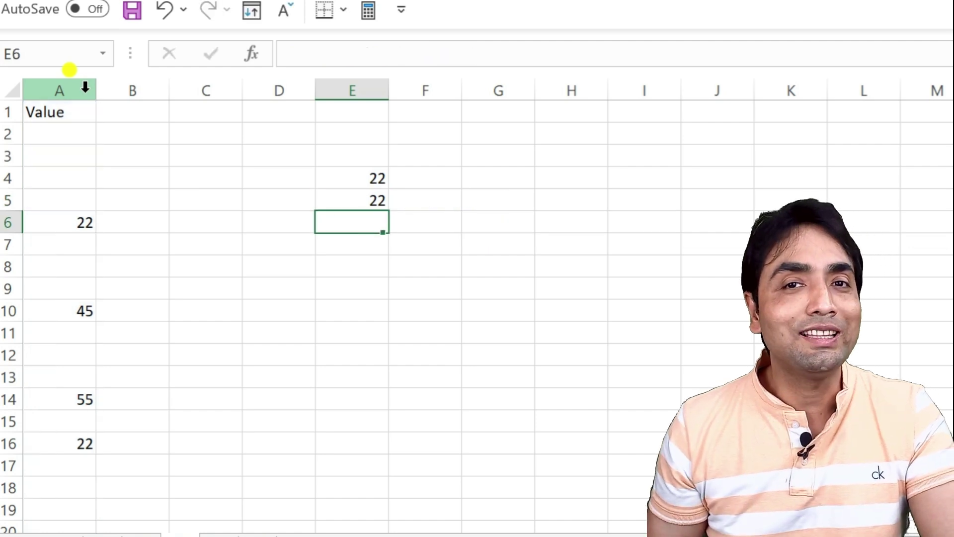
pyautogui.press('Up')
pyautogui.press('F2')
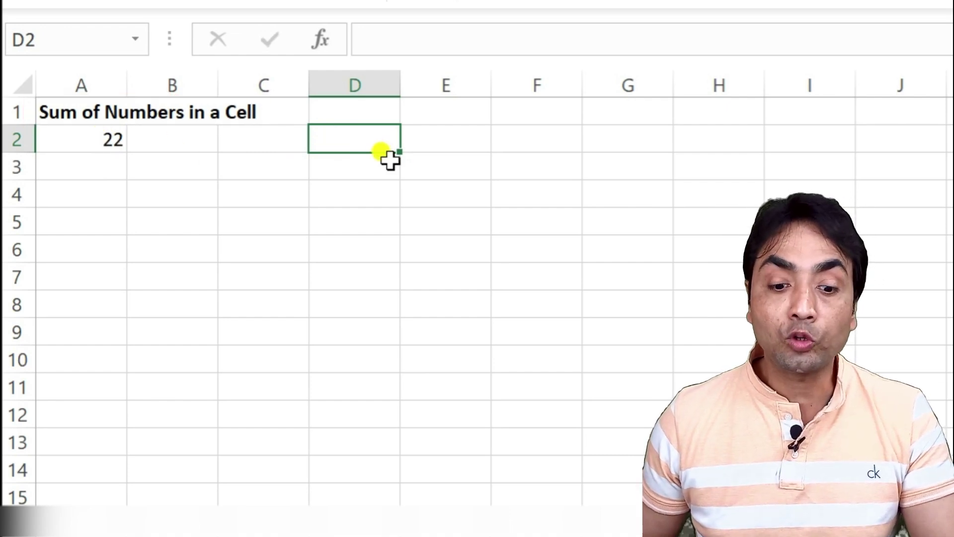
# Step: Enter 4 in D2 of the sheet headed Sum of Numbers in a Cell
pyautogui.write('4')
pyautogui.press('Return')
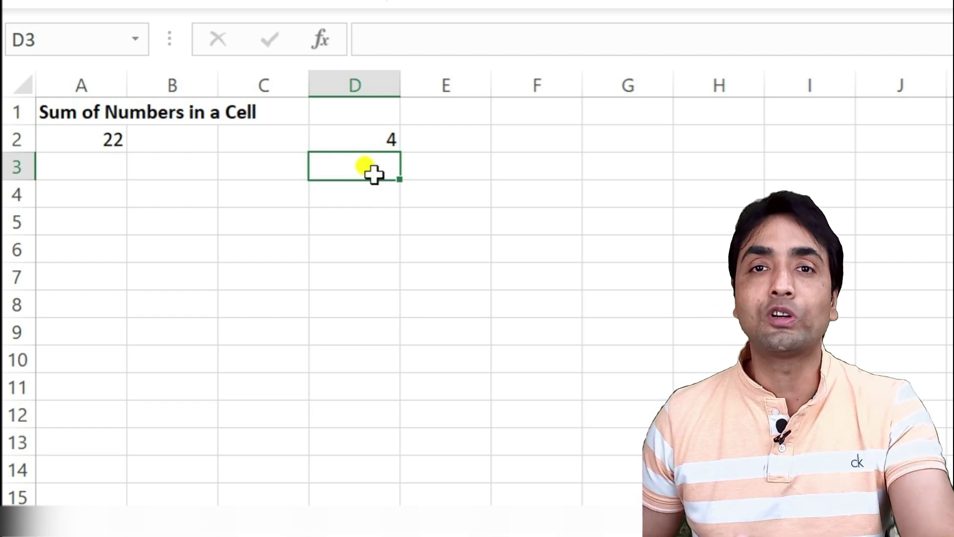
# Step: Start a MID formula in D2 with A2 as its text argument
pyautogui.click(373, 148)
pyautogui.write('=')
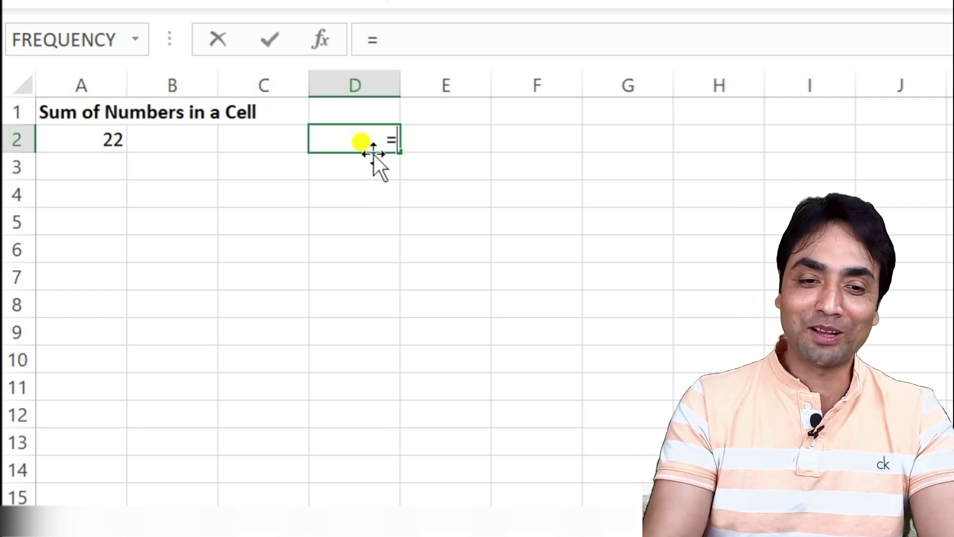
pyautogui.write('mid')
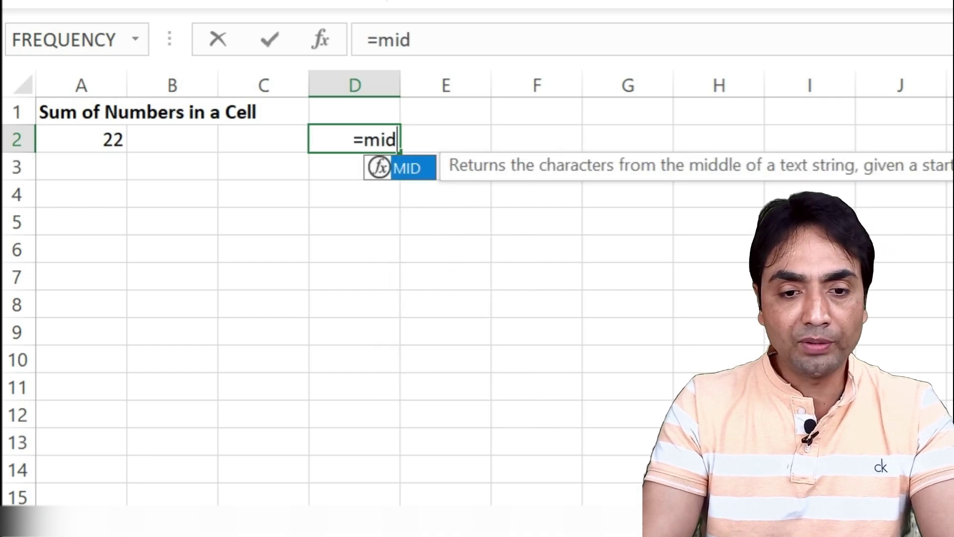
pyautogui.press('Tab')
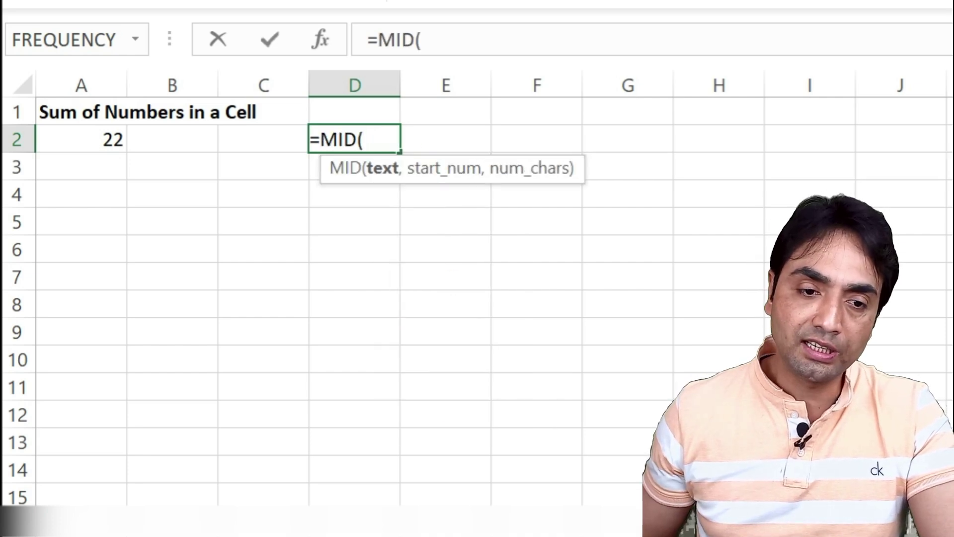
pyautogui.click(85, 139)
pyautogui.write(',')
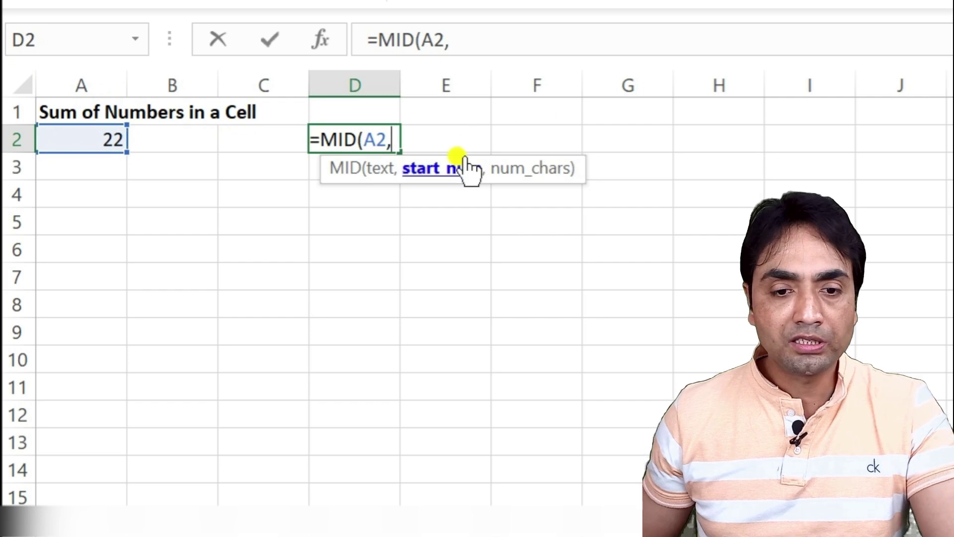
# Step: Nest ROW and INDIRECT in the start number argument of the MID formula in D2
pyautogui.write('ro')
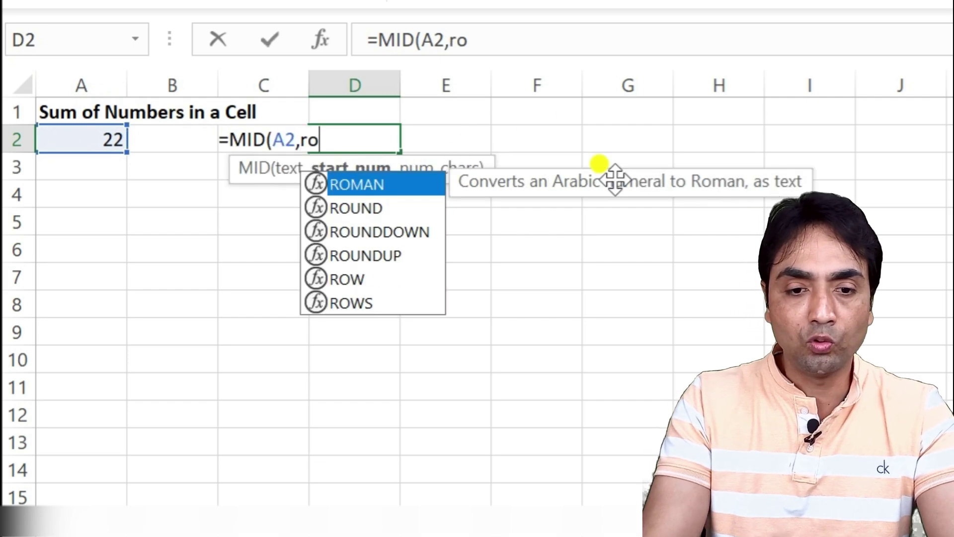
pyautogui.write('w')
pyautogui.press('Tab')
pyautogui.write('indi')
pyautogui.press('Tab')
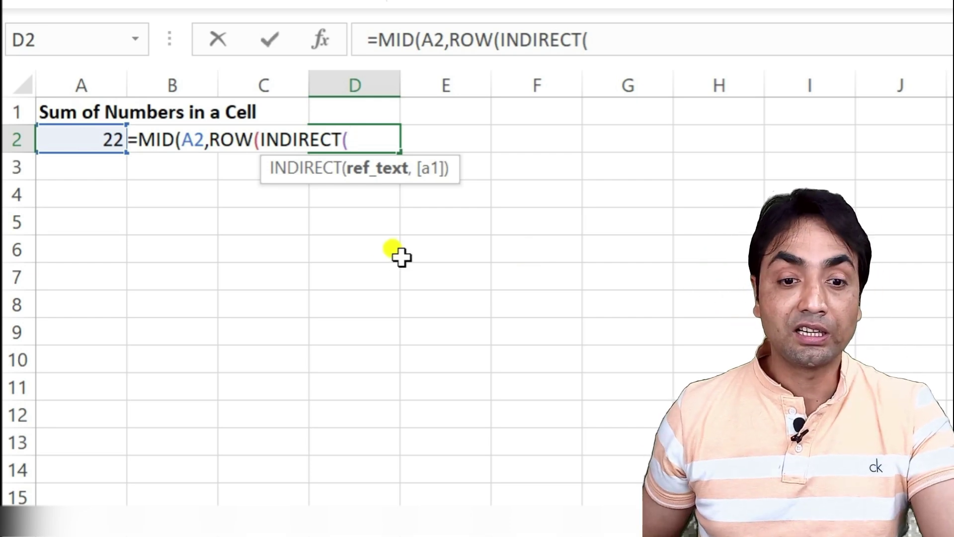
# Step: Give INDIRECT the reference "1:"&LEN(A2) and close it, extending D2 to =MID(A2,ROW(INDIRECT("1:"&LEN(A2))
pyautogui.write('"')
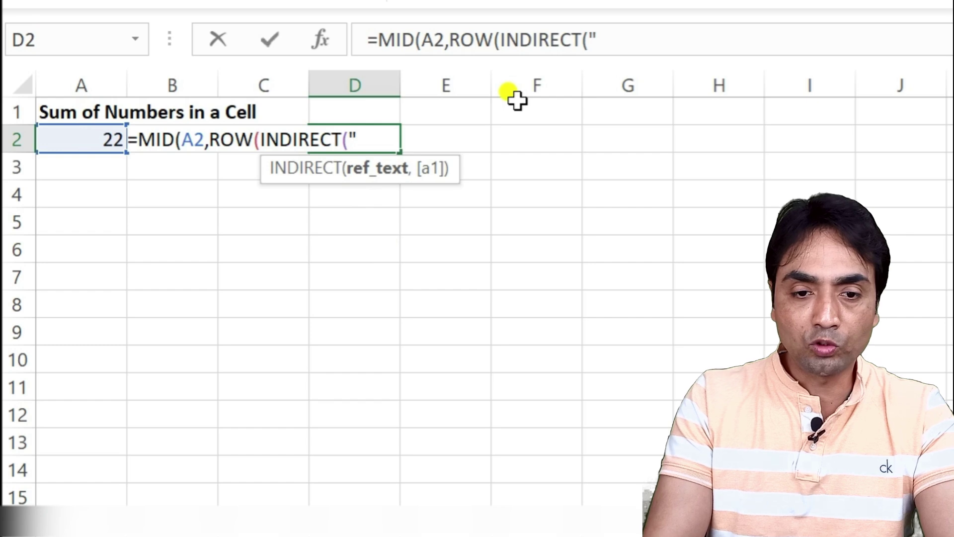
pyautogui.write('1:"')
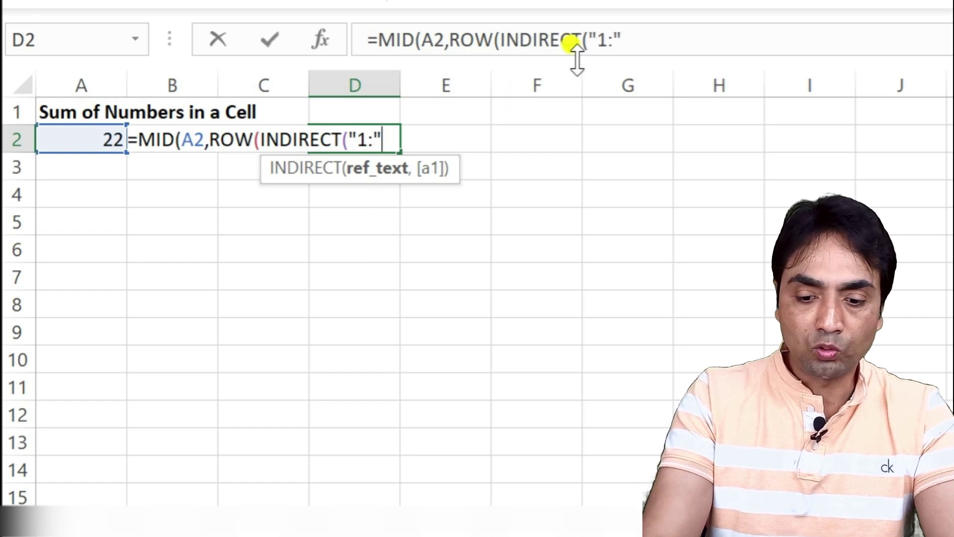
pyautogui.write('&')
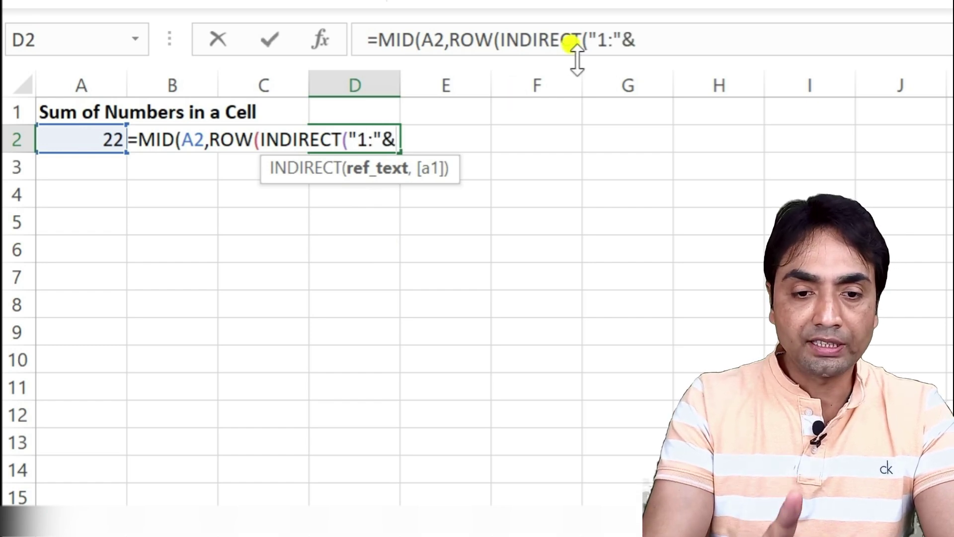
pyautogui.write('LEN(')
pyautogui.click(78, 176)
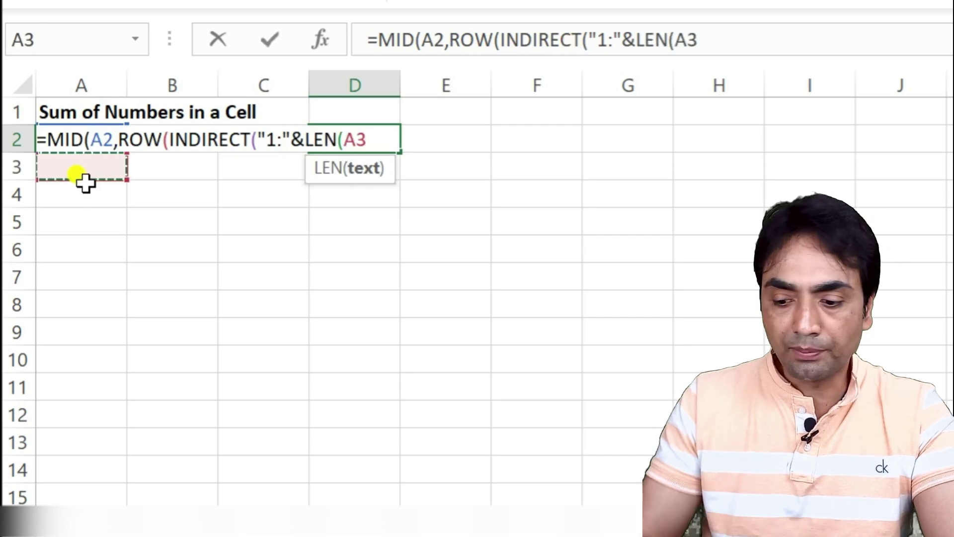
pyautogui.press('Up')
pyautogui.write('))')
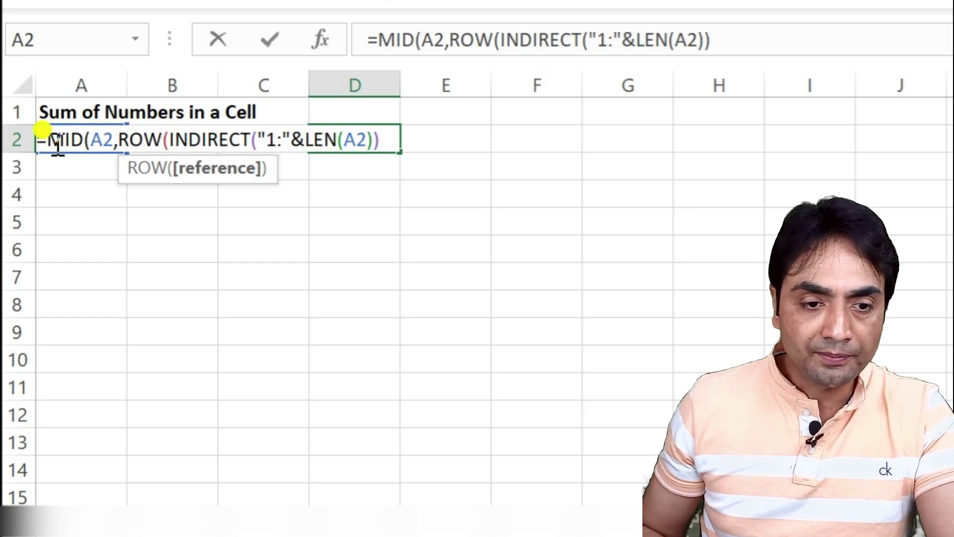
# Step: Wrap the MID formula in D2 in SUM, with a double minus (--) in front of MID
pyautogui.write('SUM(')
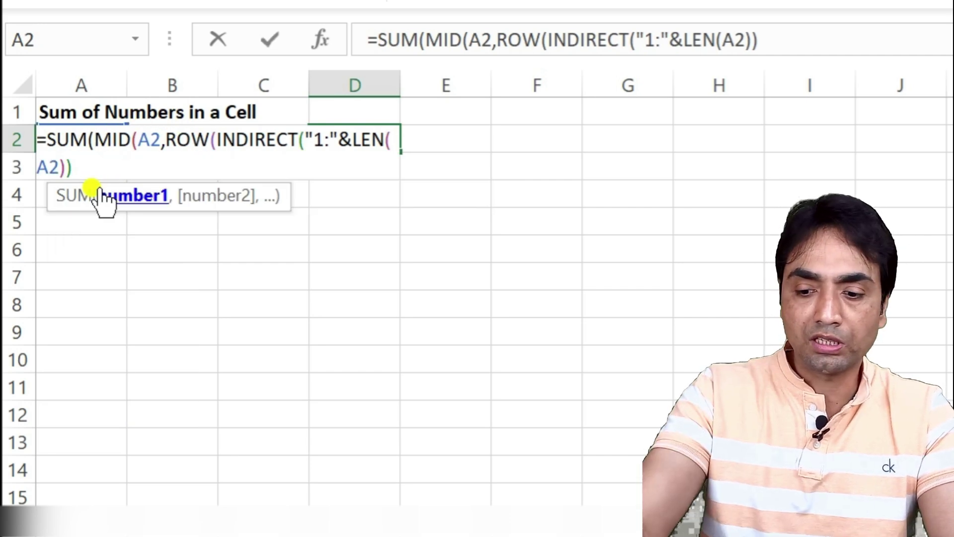
pyautogui.write('--')
pyautogui.click(137, 175)
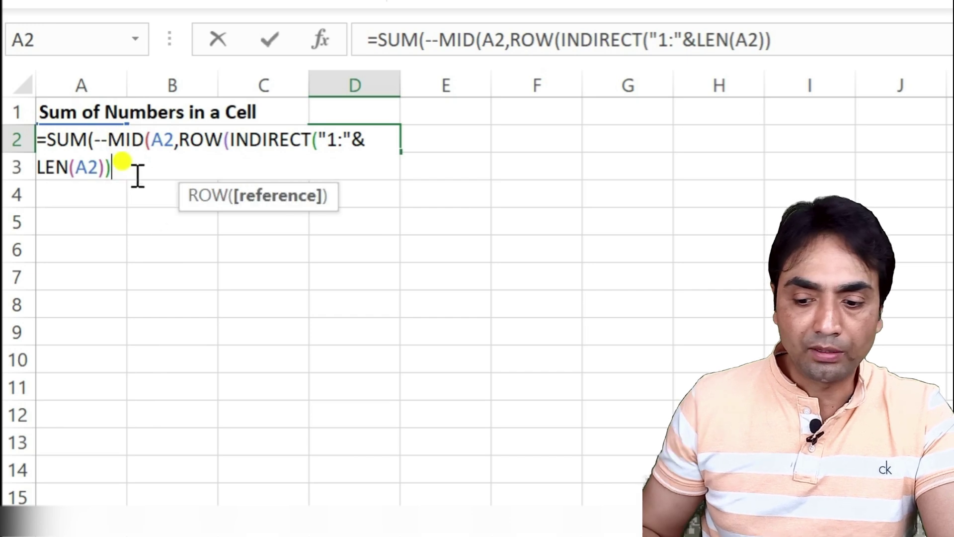
# Step: Close ROW, give MID 1 as its number of characters, and enter D2 as =SUM(--MID(A2,ROW(INDIRECT("1:"&LEN(A2))),1))
pyautogui.write('),')
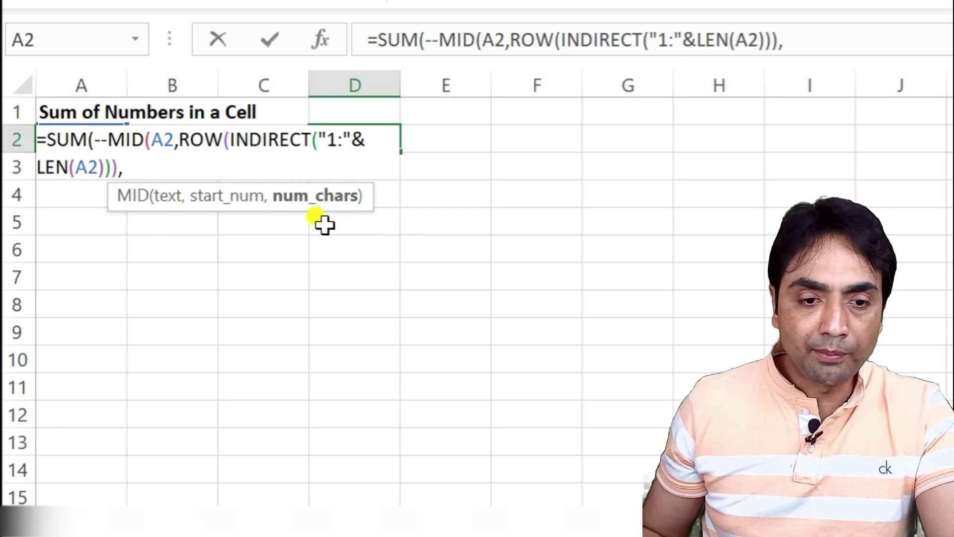
pyautogui.write('1))')
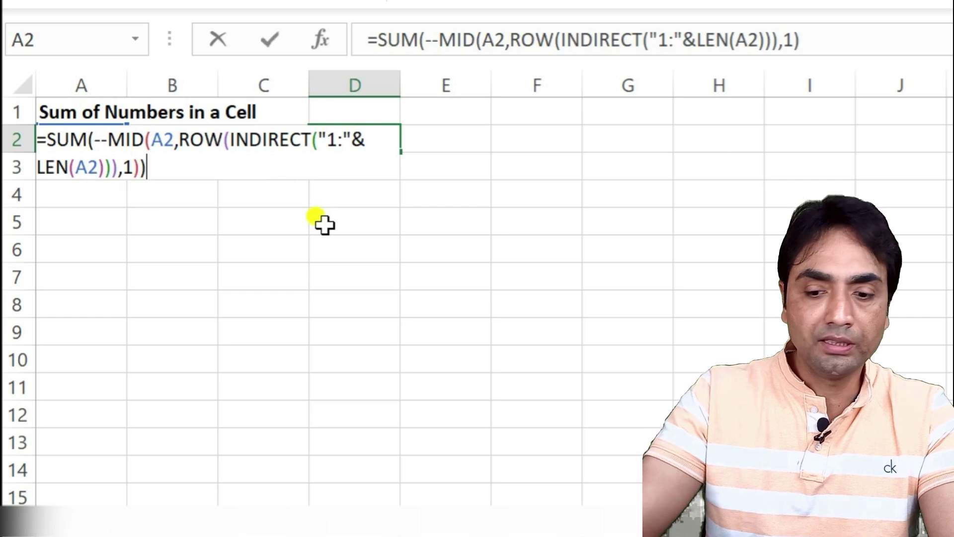
pyautogui.press('Return')
pyautogui.press('Down')
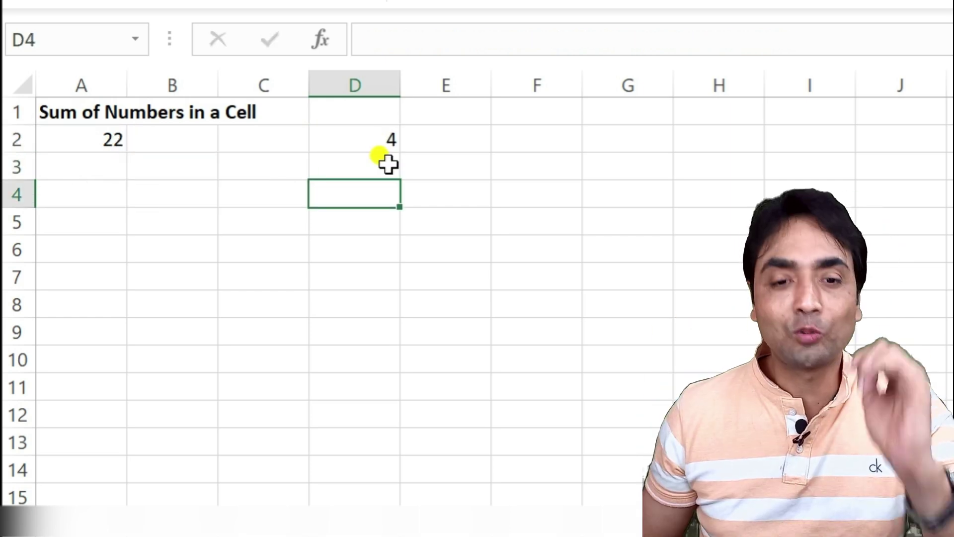
pyautogui.click(382, 138)
pyautogui.doubleClick(382, 138)
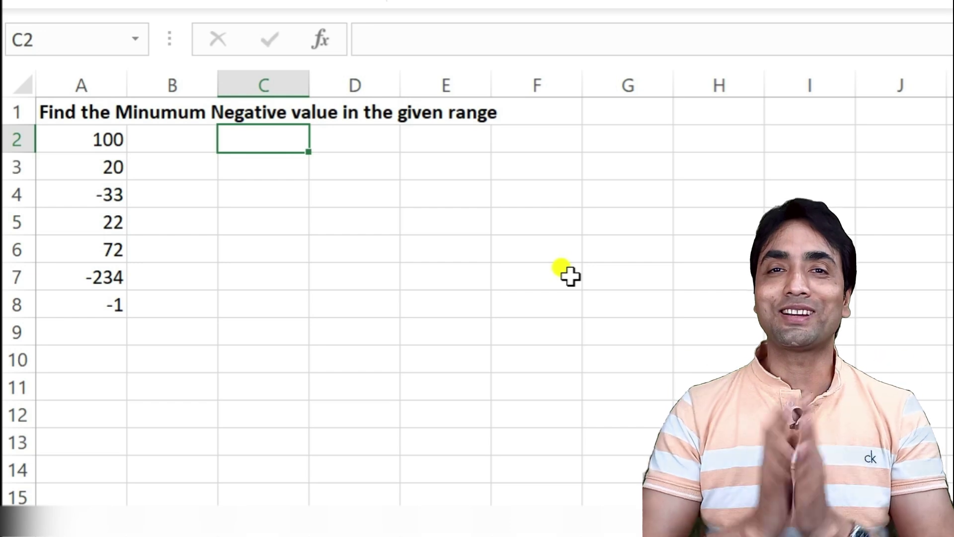
# Step: On the minimum negative value sheet, start an IF formula in C2 with the logical test A2:A8<0
pyautogui.write('=if')
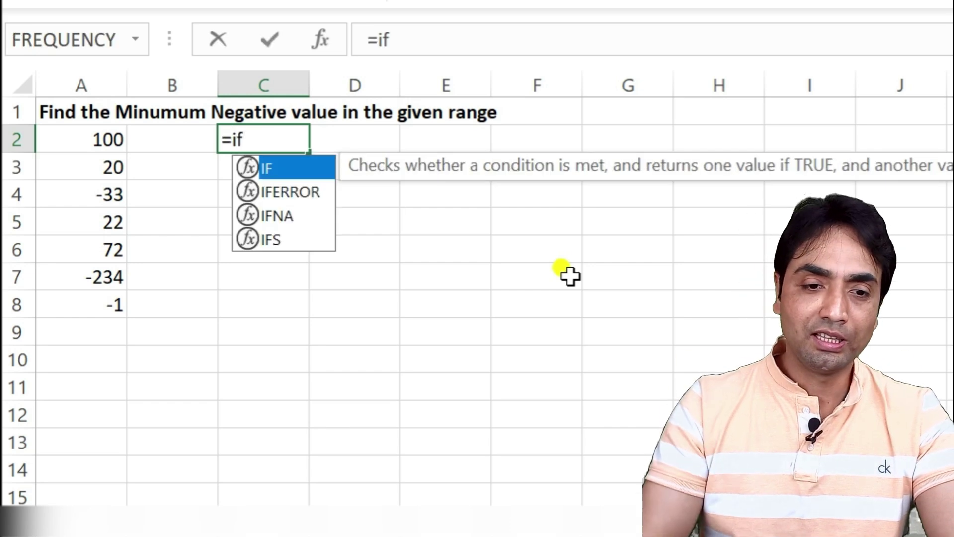
pyautogui.press('Tab')
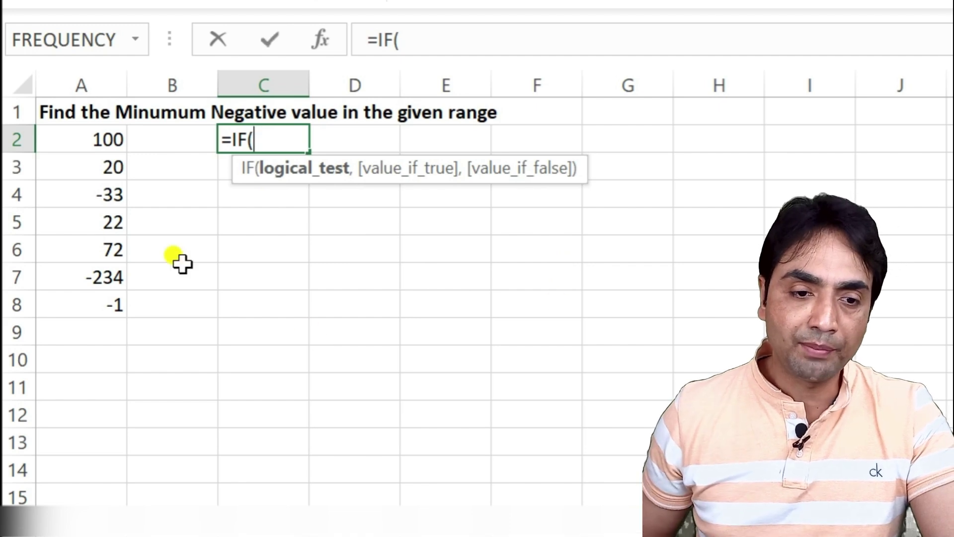
pyautogui.moveTo(90, 138); pyautogui.dragTo(97, 299)
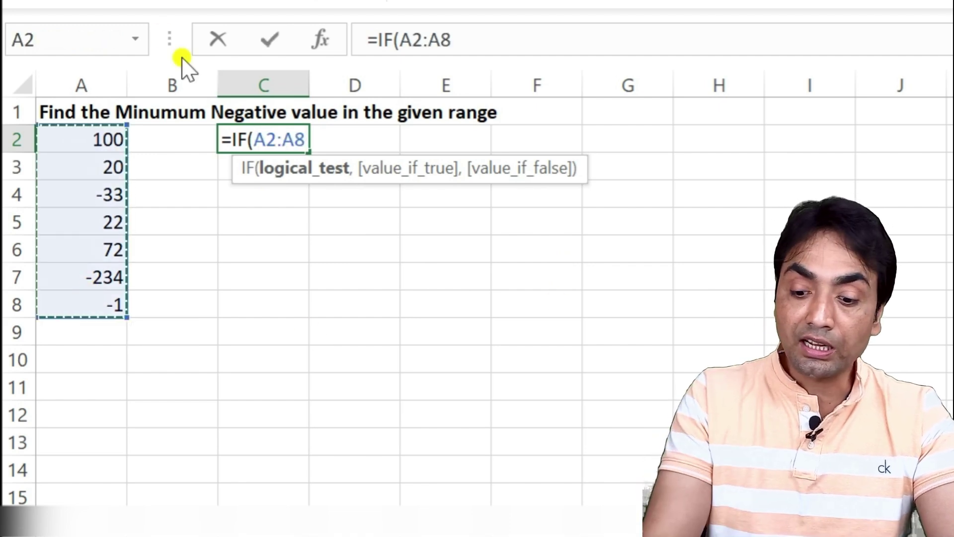
pyautogui.write('<0')
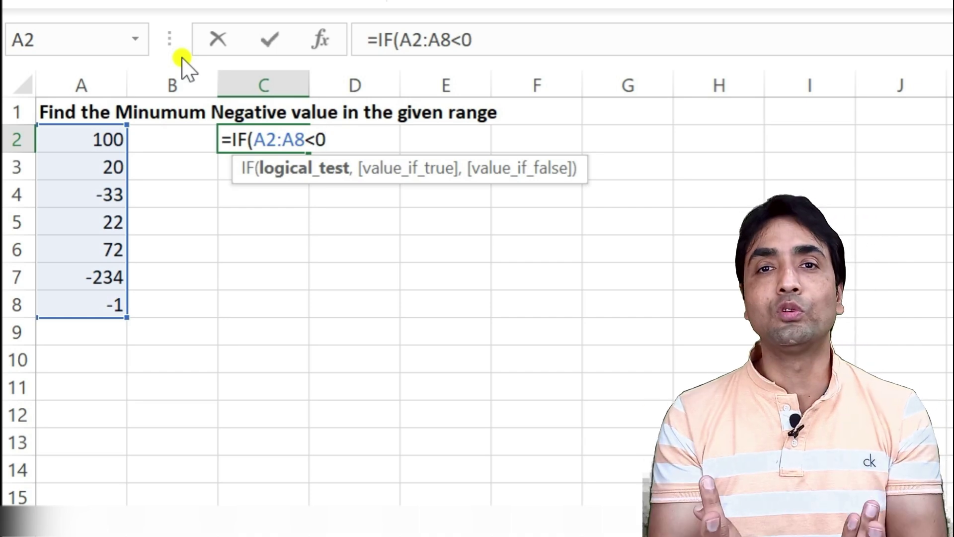
pyautogui.write(',')
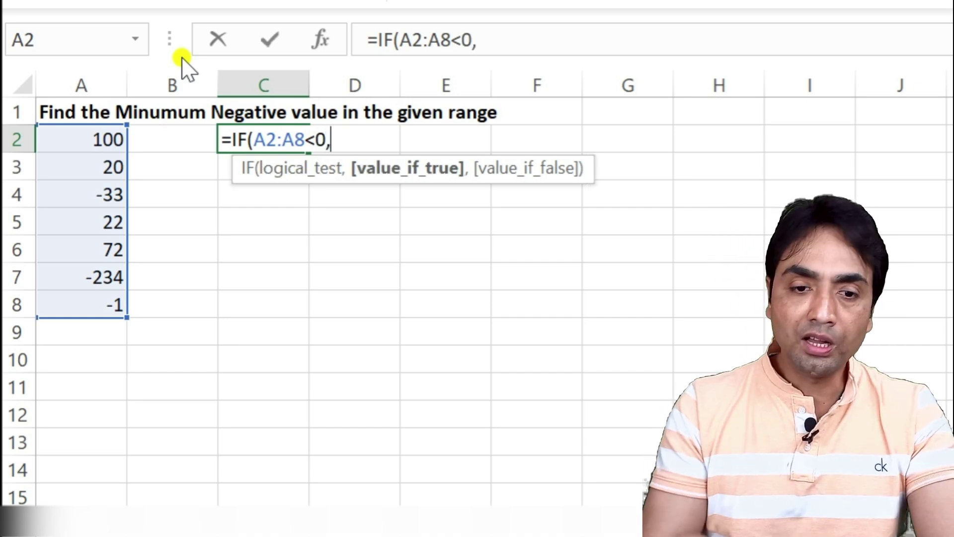
# Step: Return A2:A8 if true and "" if false, entering C2 as =IF(A2:A8<0,A2:A8,"")
pyautogui.click(90, 139)
pyautogui.moveTo(90, 140); pyautogui.dragTo(76, 296)
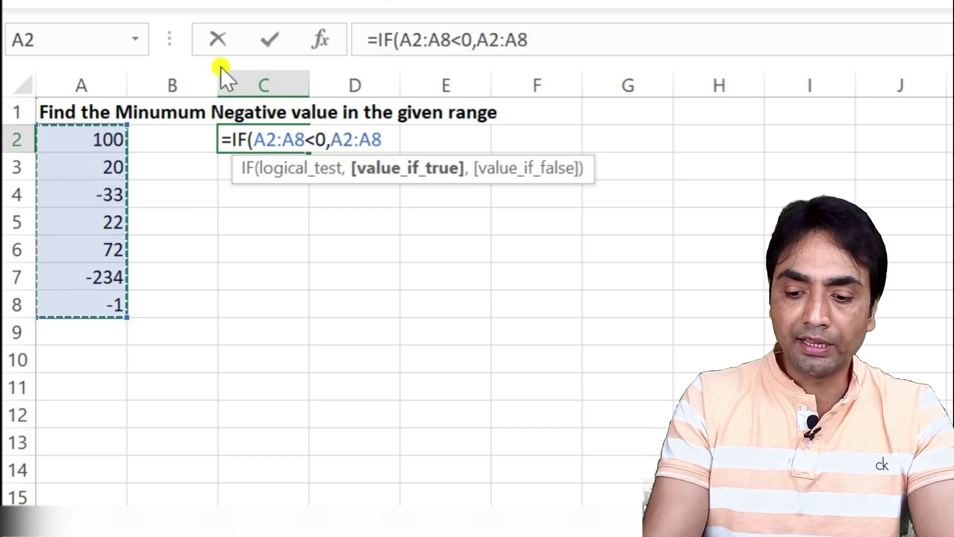
pyautogui.write(',"")')
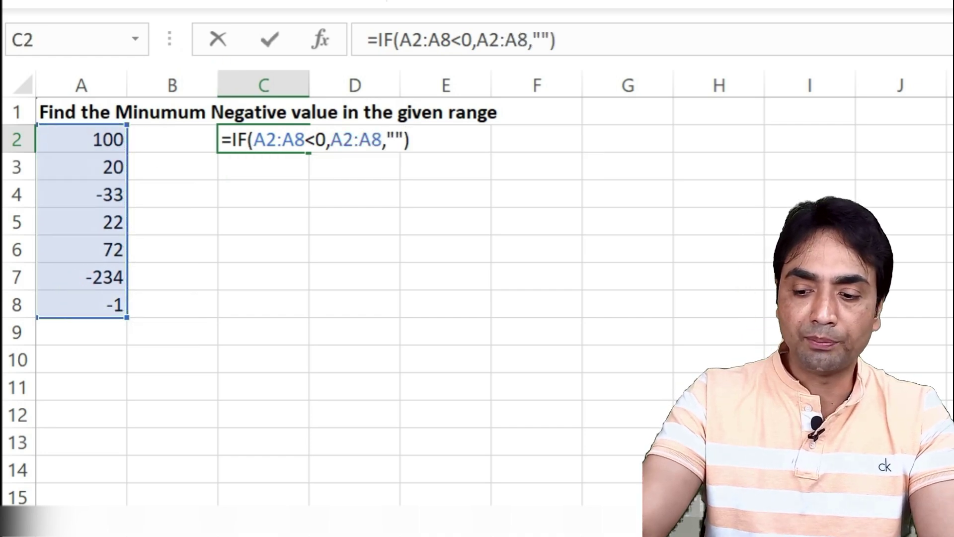
pyautogui.press('Return')
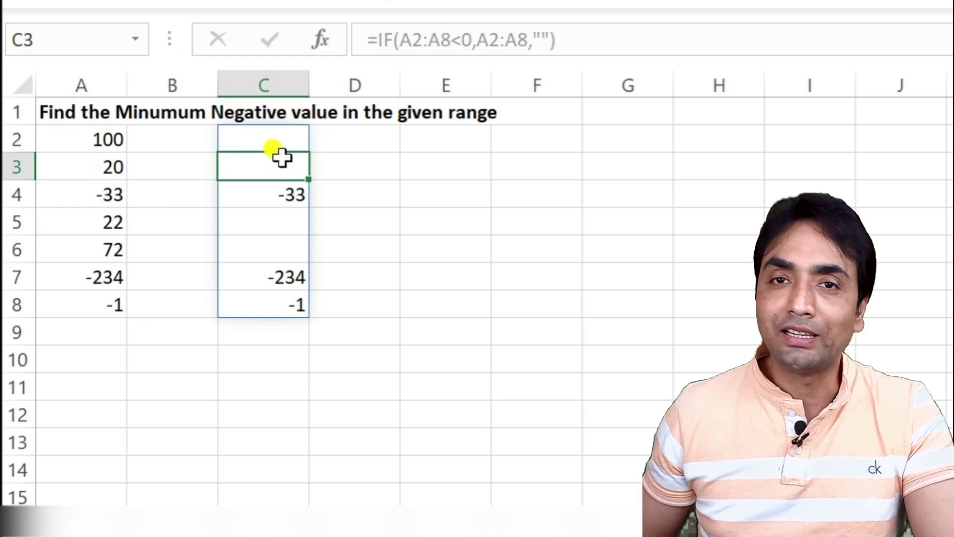
# Step: Wrap the IF formula in C2 in MAX, giving =MAX(IF(A2:A8<0,A2:A8,""))
pyautogui.doubleClick(276, 138)
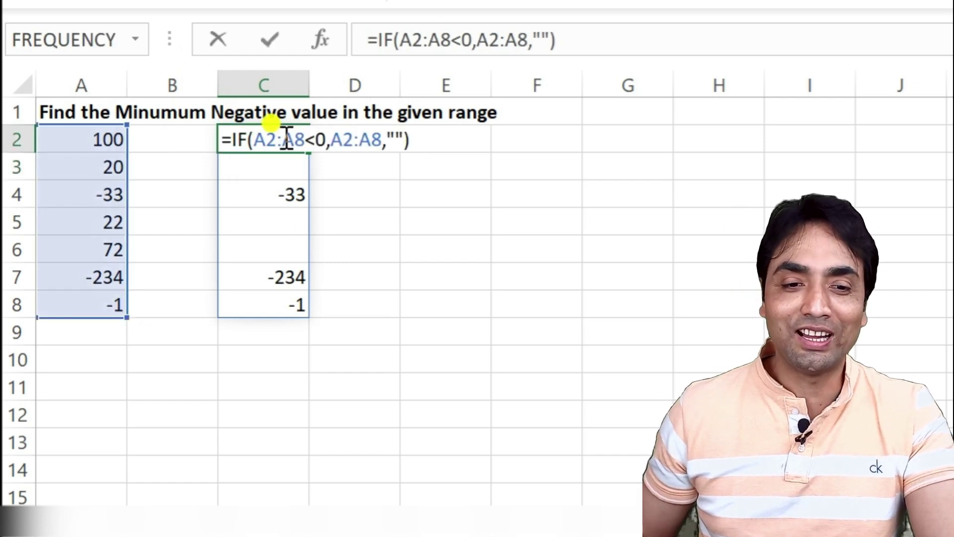
pyautogui.write('max')
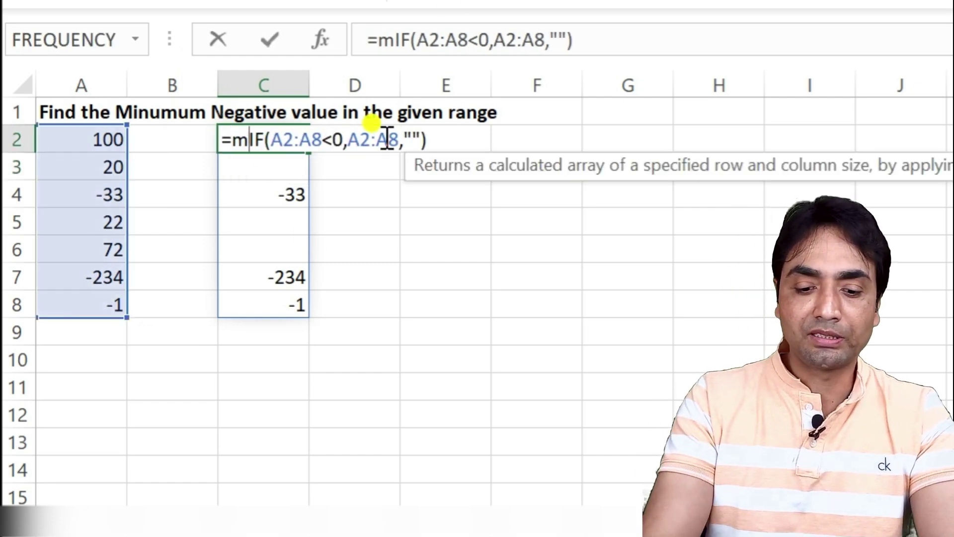
pyautogui.press('Tab')
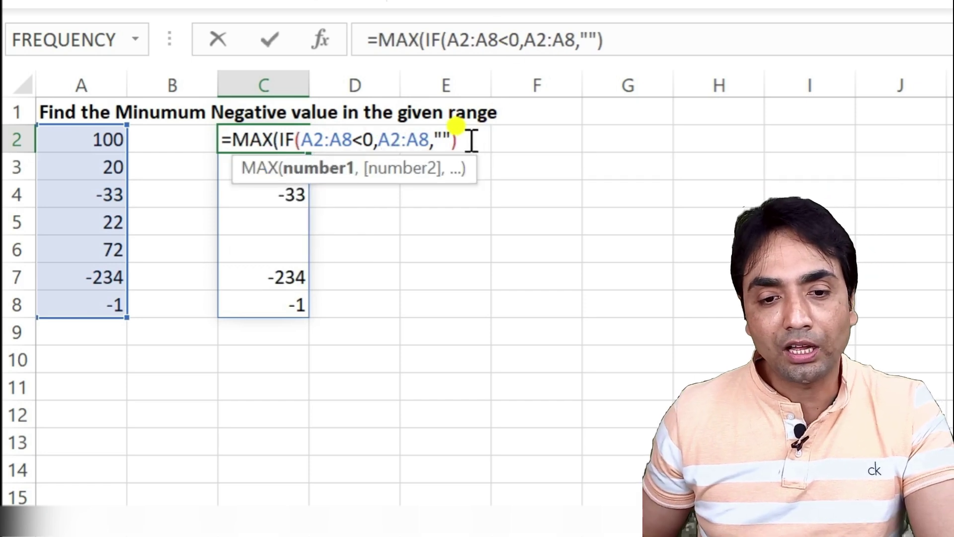
pyautogui.press('Return')
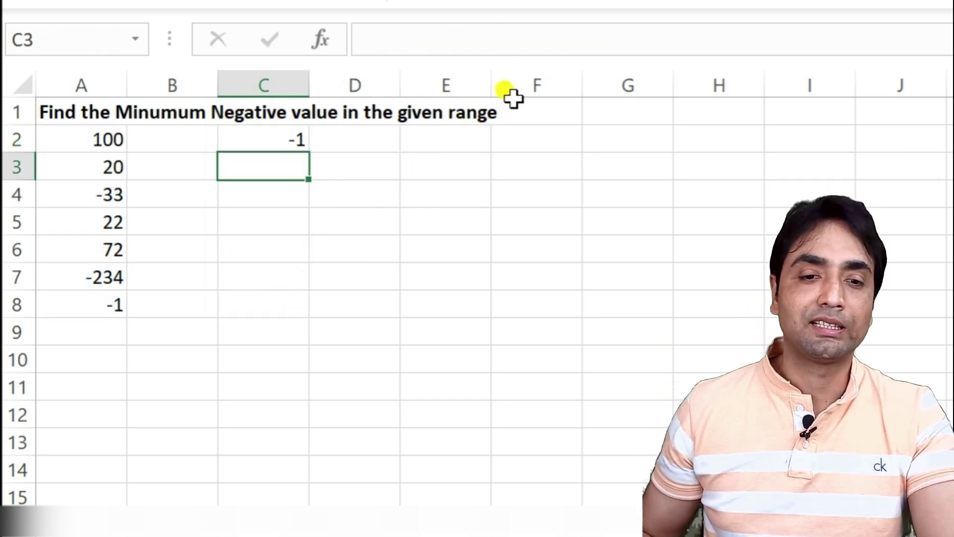
# Step: Replace MAX with MIN in the C2 formula, giving =MIN(IF(A2:A8<0,A2:A8,""))
pyautogui.click(265, 142)
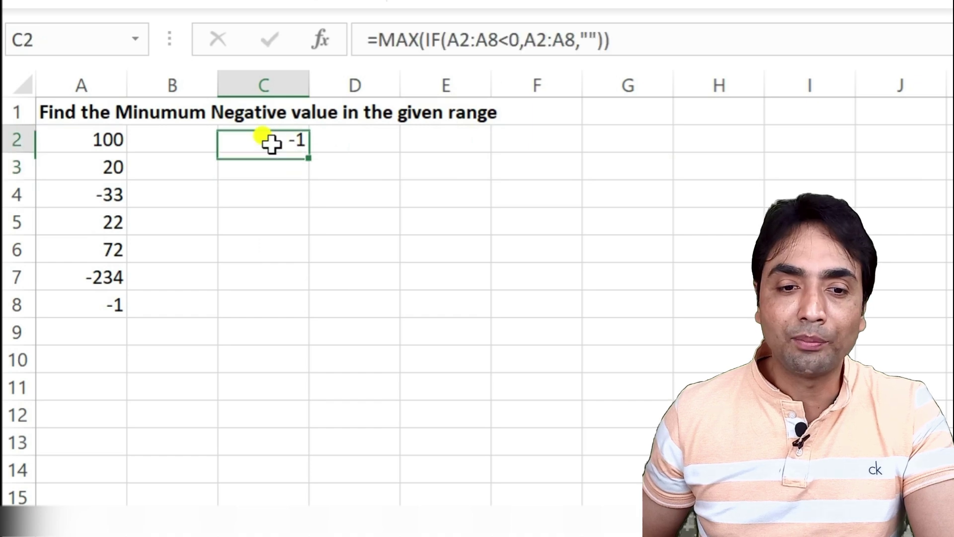
pyautogui.doubleClick(263, 132)
pyautogui.press('BackSpace')
pyautogui.press('BackSpace')
pyautogui.write('in')
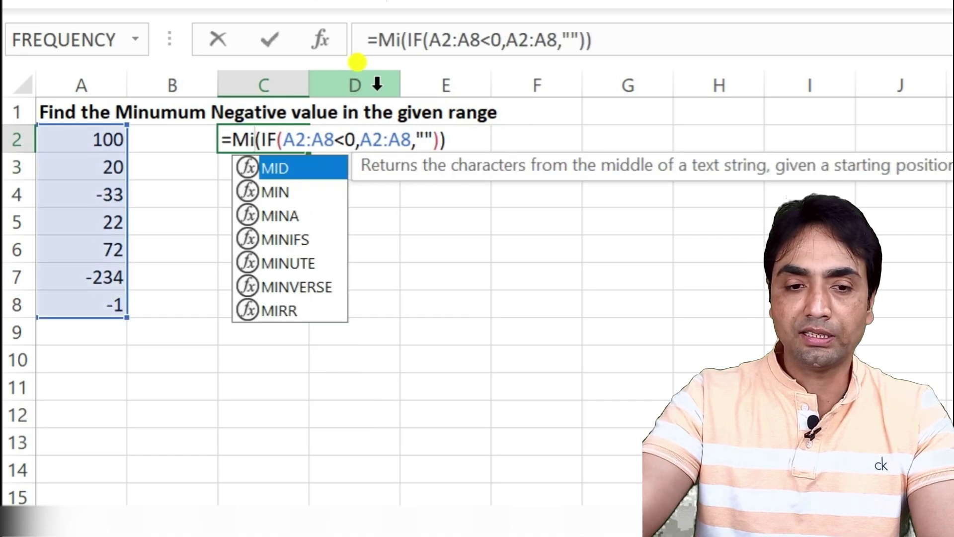
pyautogui.press('Return')
# Step: Change MIN back to MAX in the C2 formula
pyautogui.click(245, 133)
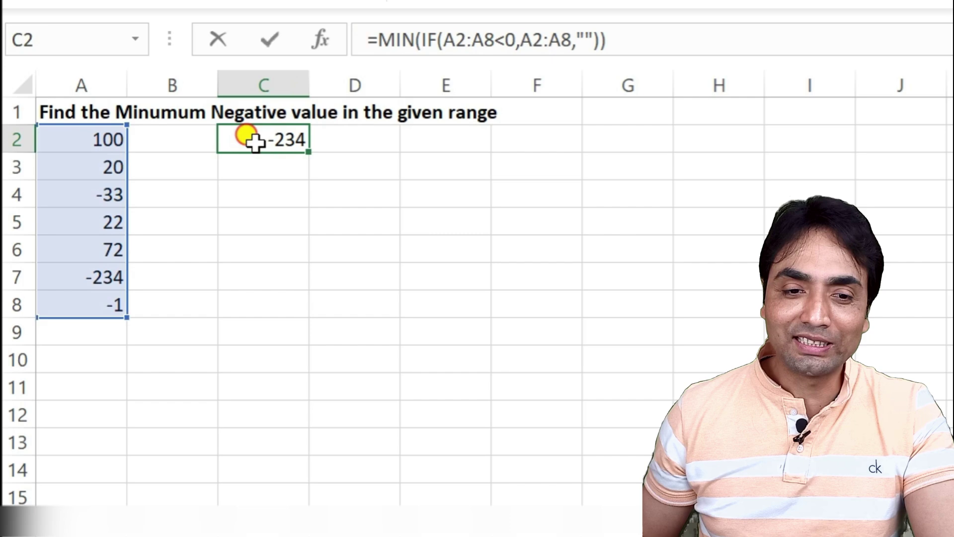
pyautogui.doubleClick(250, 130)
pyautogui.press('BackSpace')
pyautogui.press('BackSpace')
pyautogui.write('a')
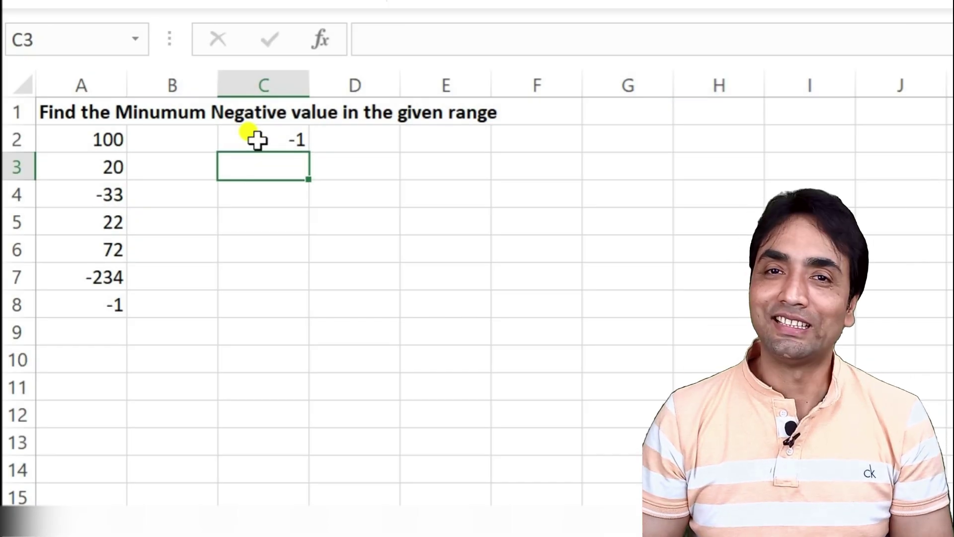